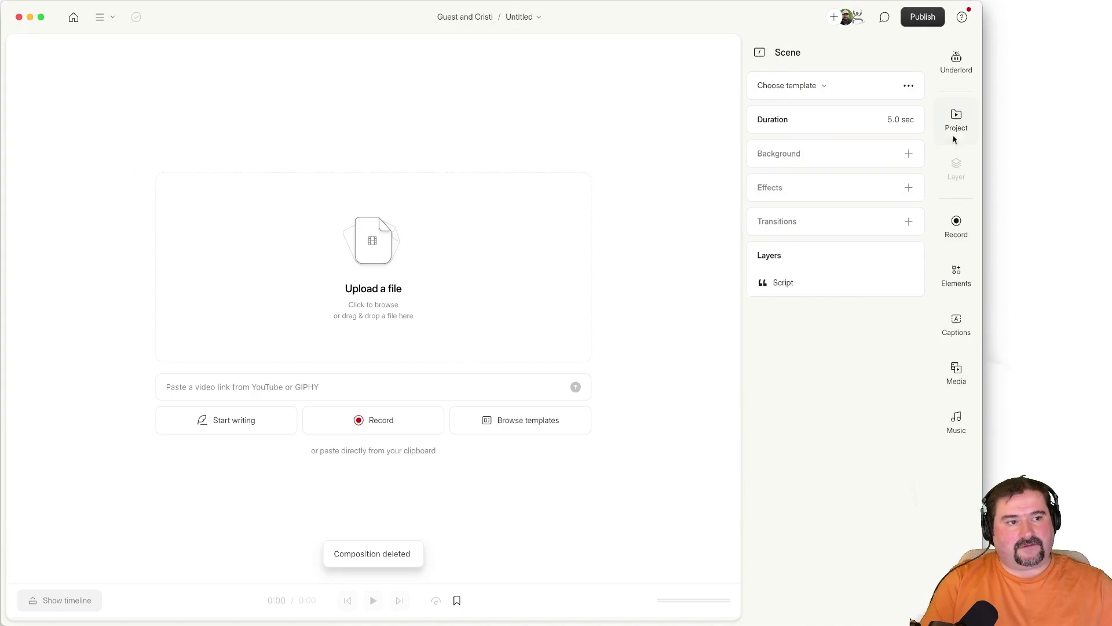
Step: Create a new composition from the BOTH SPEAKERS multicam sequence in the Project panel's Files
click(955, 123)
right_click(815, 372)
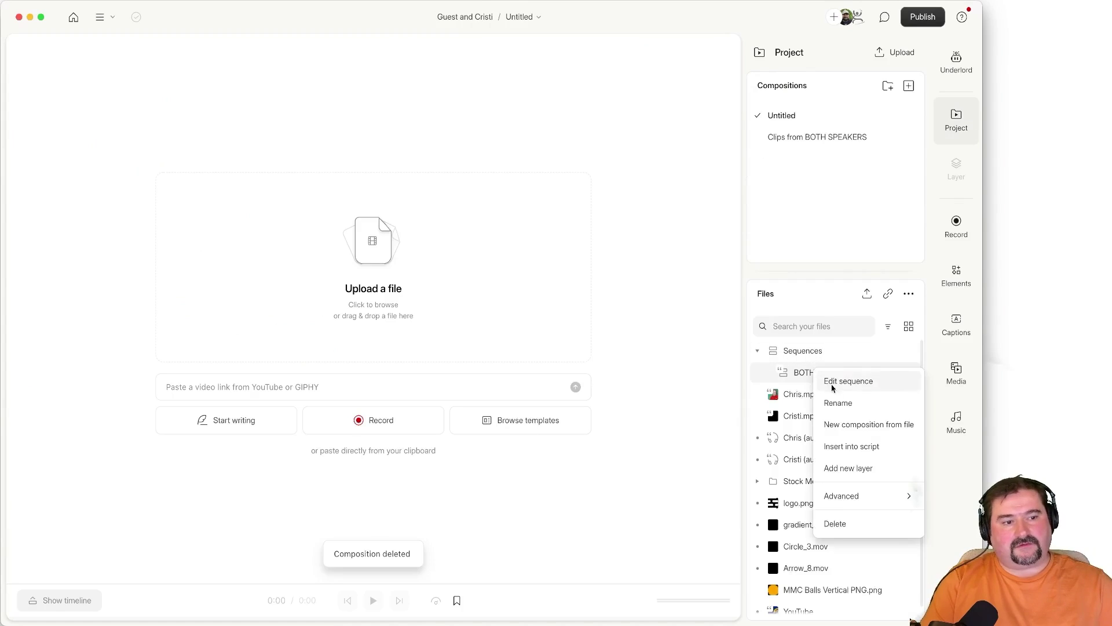
click(844, 425)
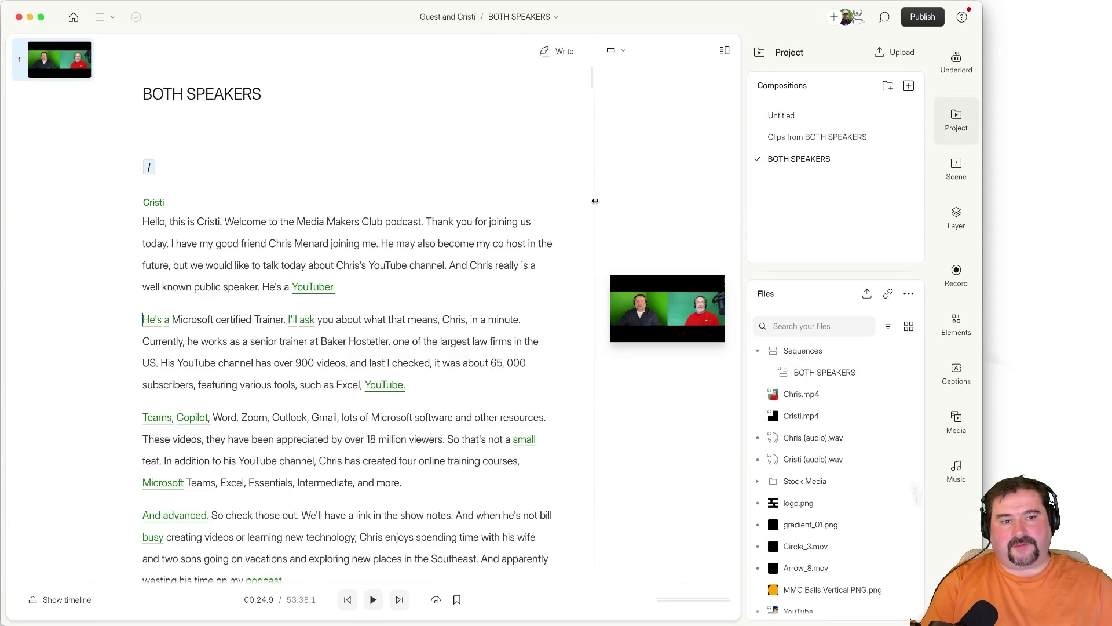
Step: Enlarge the preview and stretch both speaker clips to the full frame height
drag(595, 201, 305, 205)
click(510, 300)
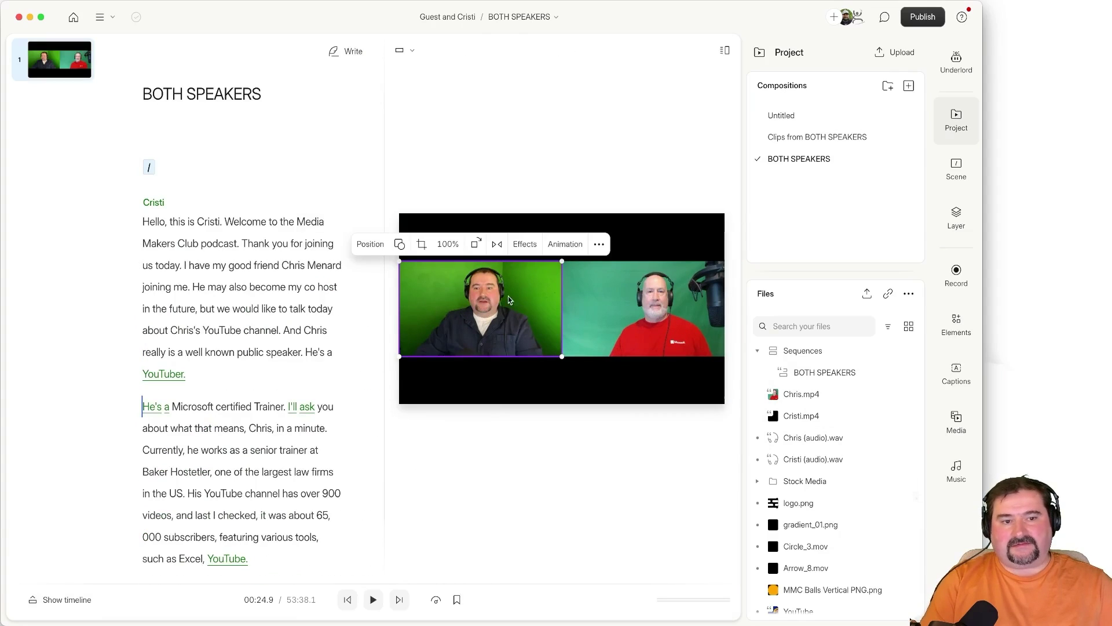
drag(493, 261, 492, 213)
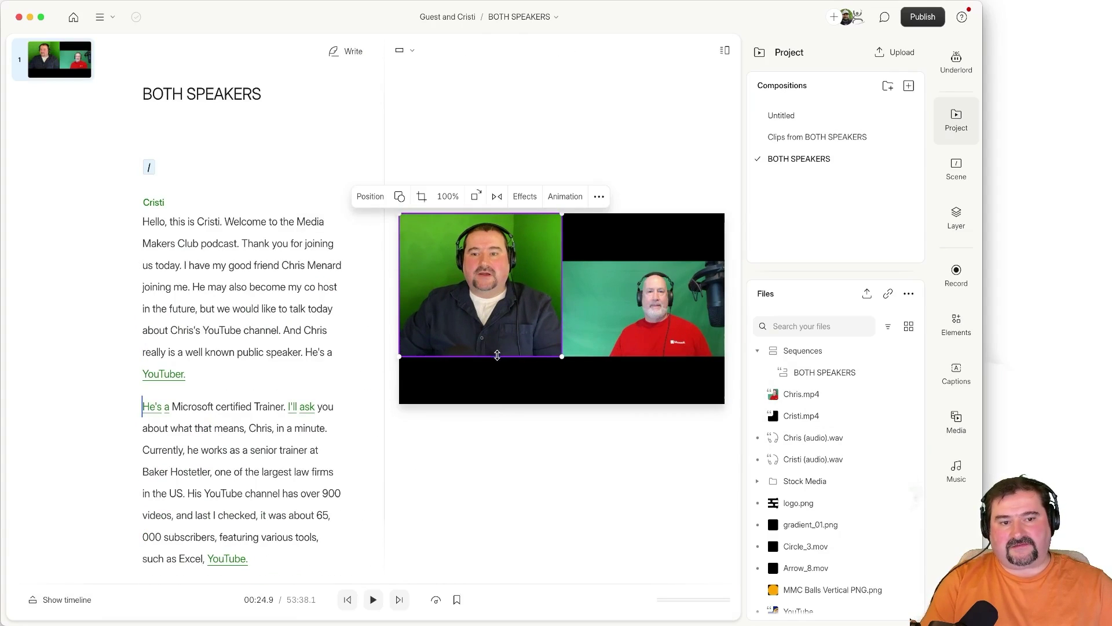
drag(493, 356, 492, 404)
click(630, 278)
drag(628, 261, 629, 214)
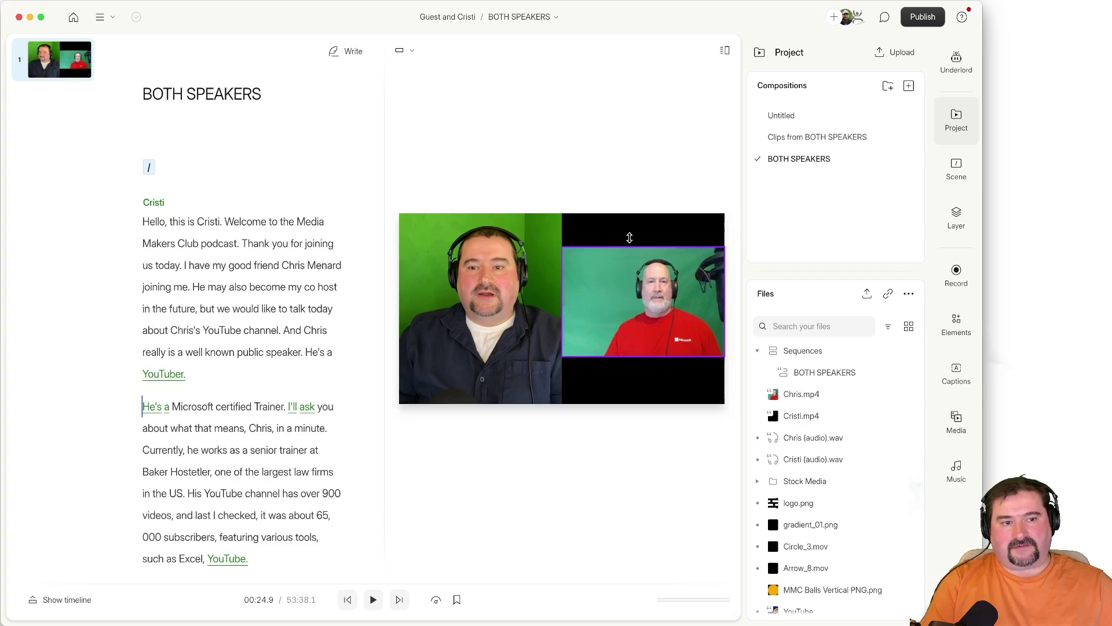
drag(632, 357, 632, 404)
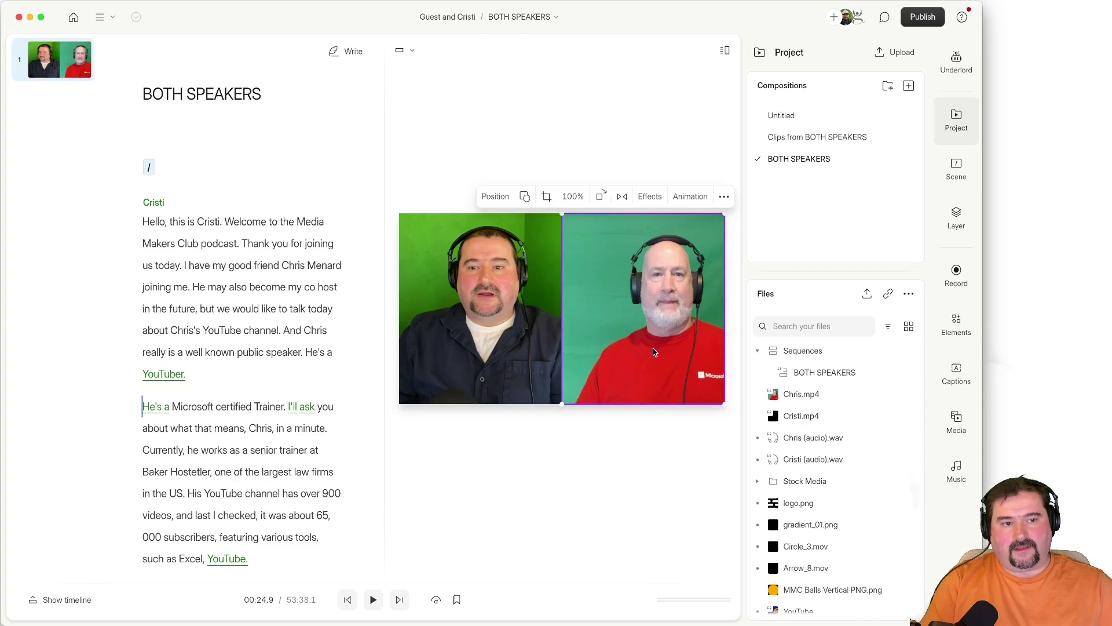
Step: Crop the right speaker's clip and slide his image sideways to hide the extra headset
double_click(627, 350)
mouse_move(628, 350)
mouse_down()
mouse_move(639, 348)
mouse_move(580, 345)
mouse_up()
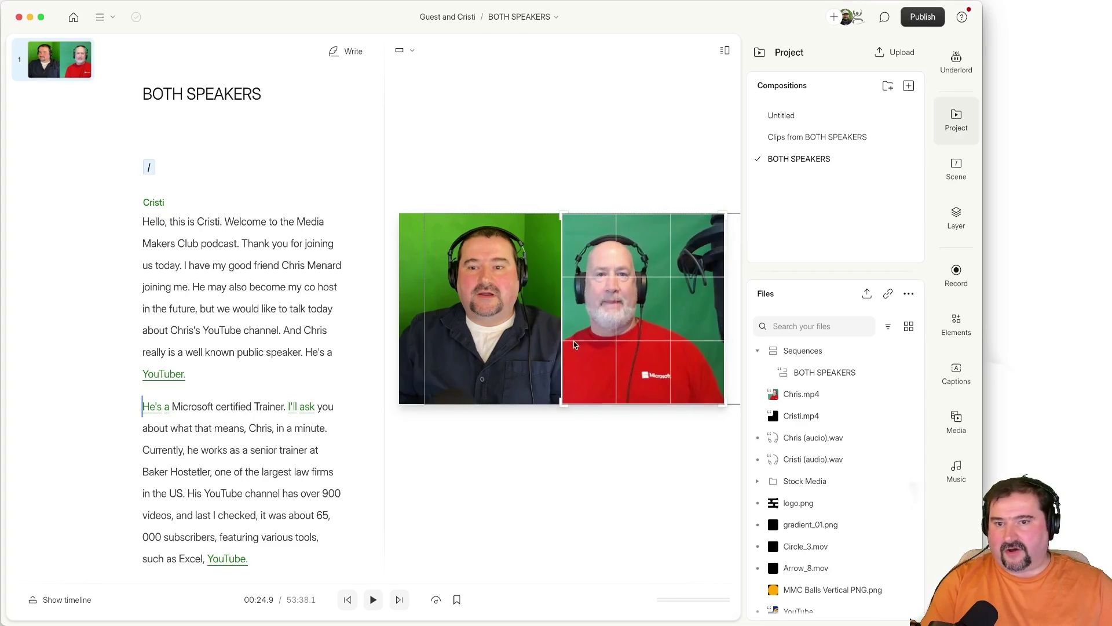
mouse_move(580, 344)
mouse_down()
mouse_move(651, 349)
mouse_move(573, 348)
mouse_move(636, 347)
mouse_up()
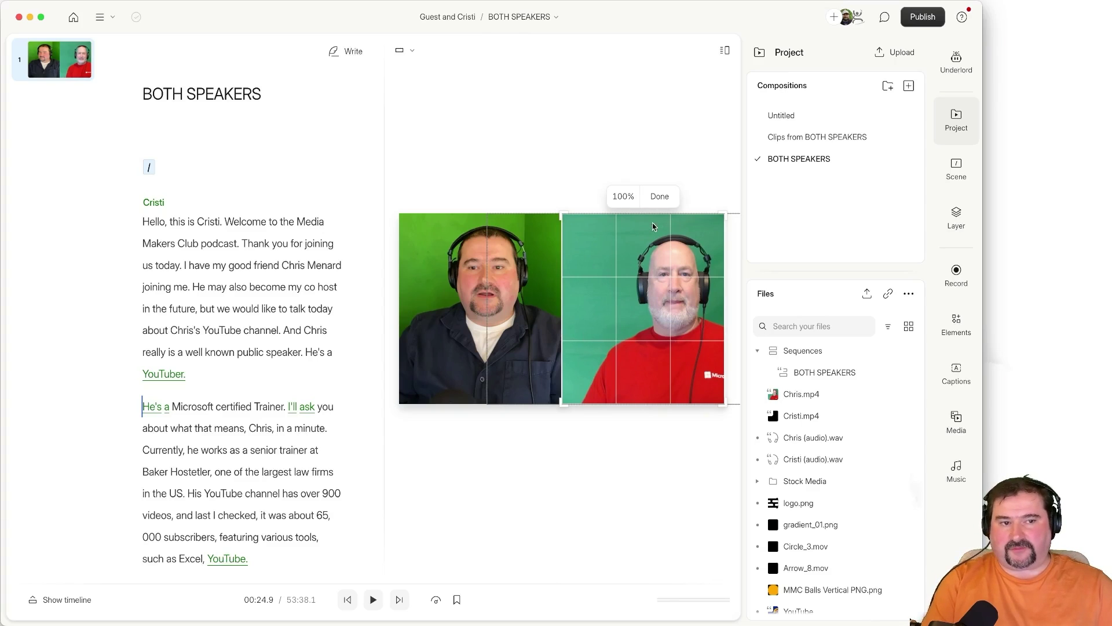
Step: Narrow and re-crop the right clip so Chris is centred, with no black gap
click(659, 195)
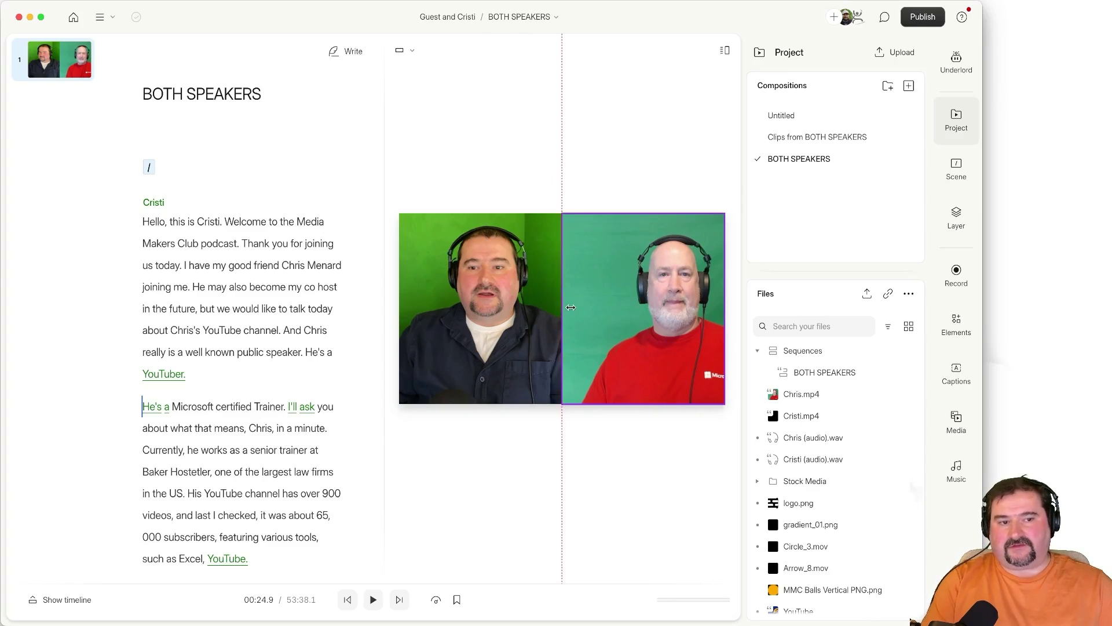
drag(569, 310, 630, 305)
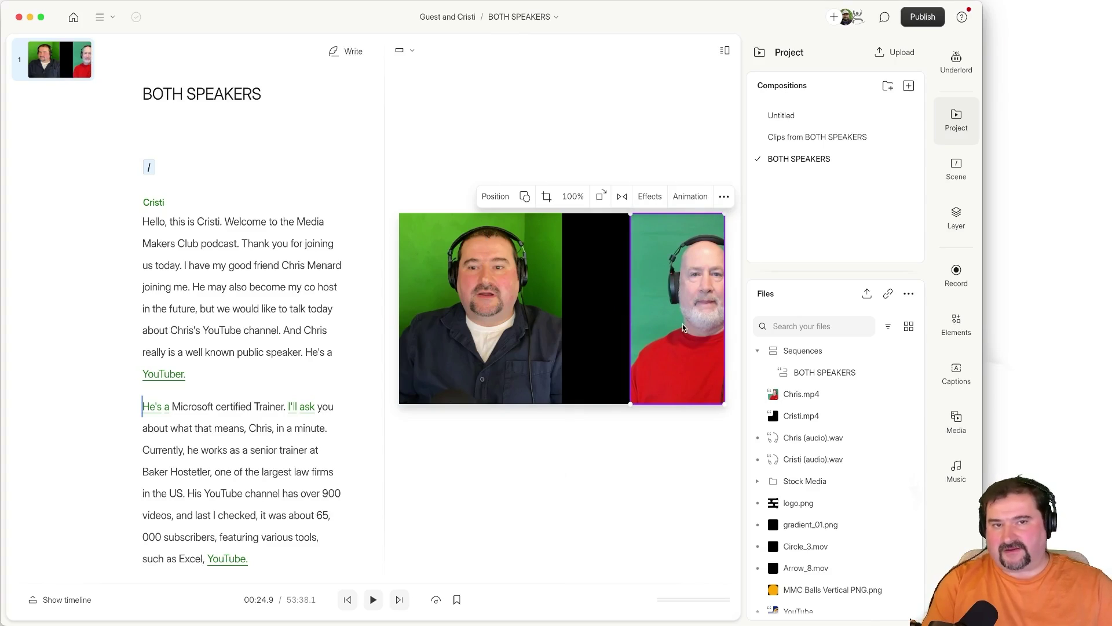
double_click(688, 294)
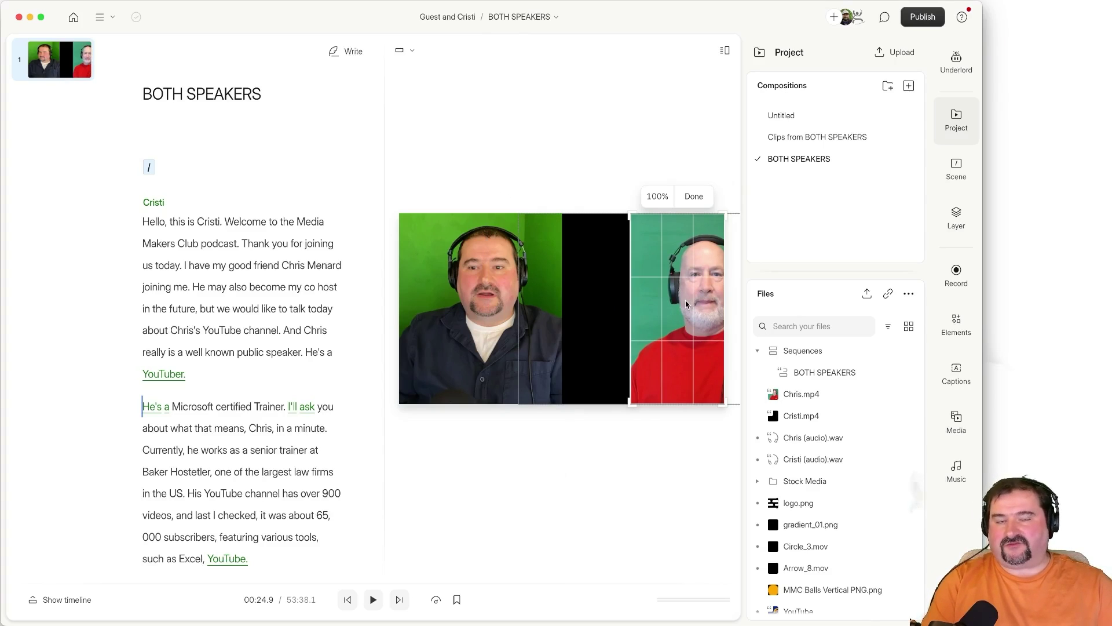
drag(687, 322, 667, 321)
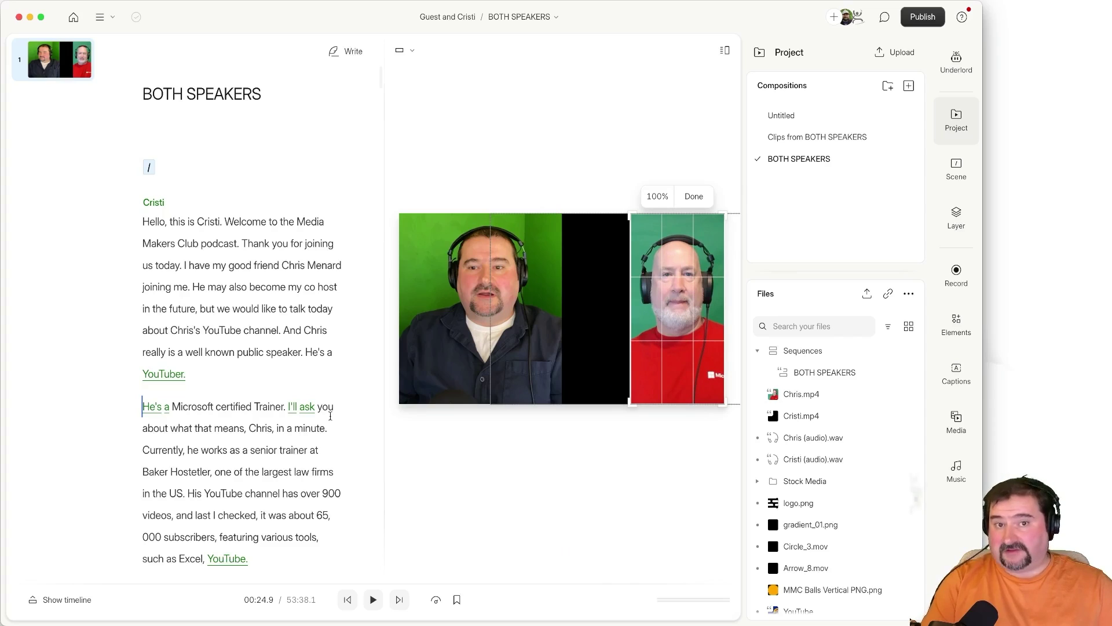
click(693, 200)
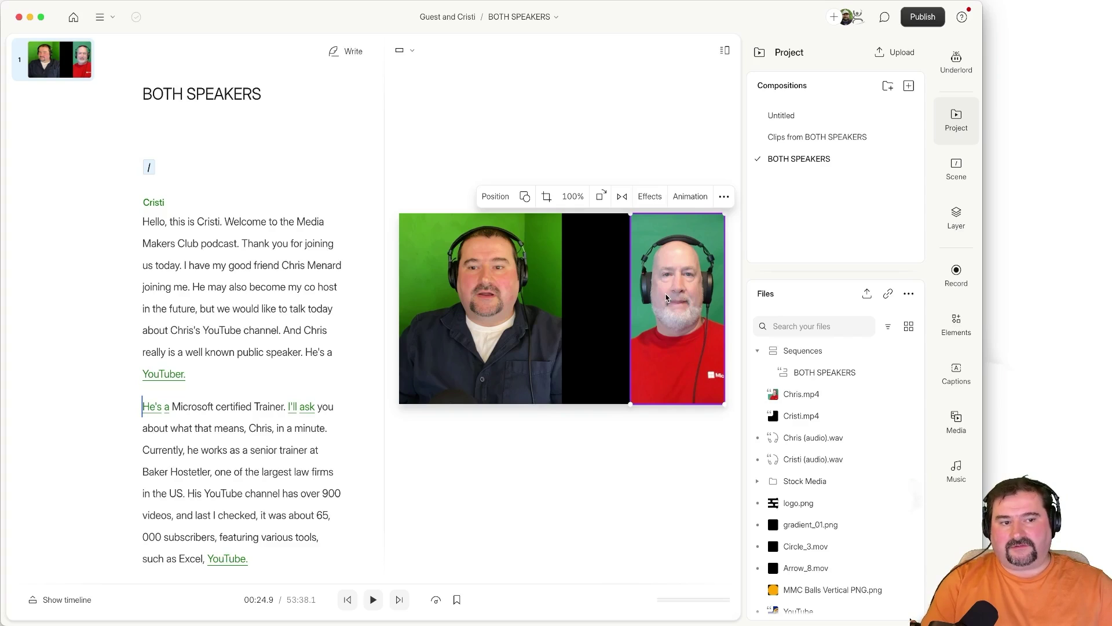
mouse_move(667, 298)
mouse_down()
mouse_move(680, 370)
mouse_move(564, 350)
mouse_up()
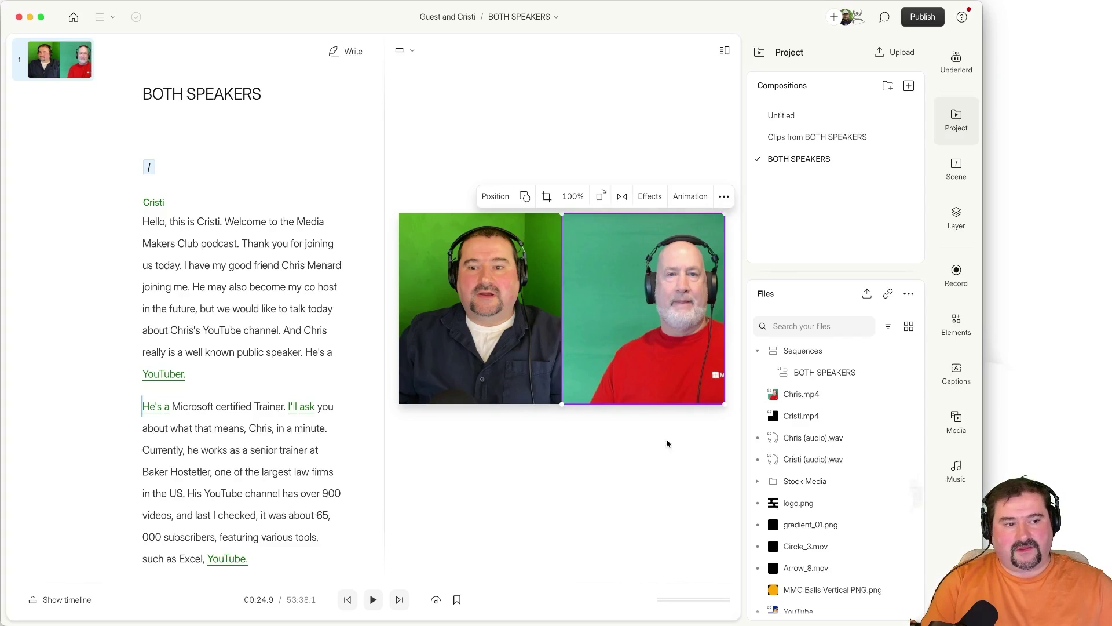
Step: View the layer's properties and effects list without adding an effect, and show Underlord's AI actions
click(954, 225)
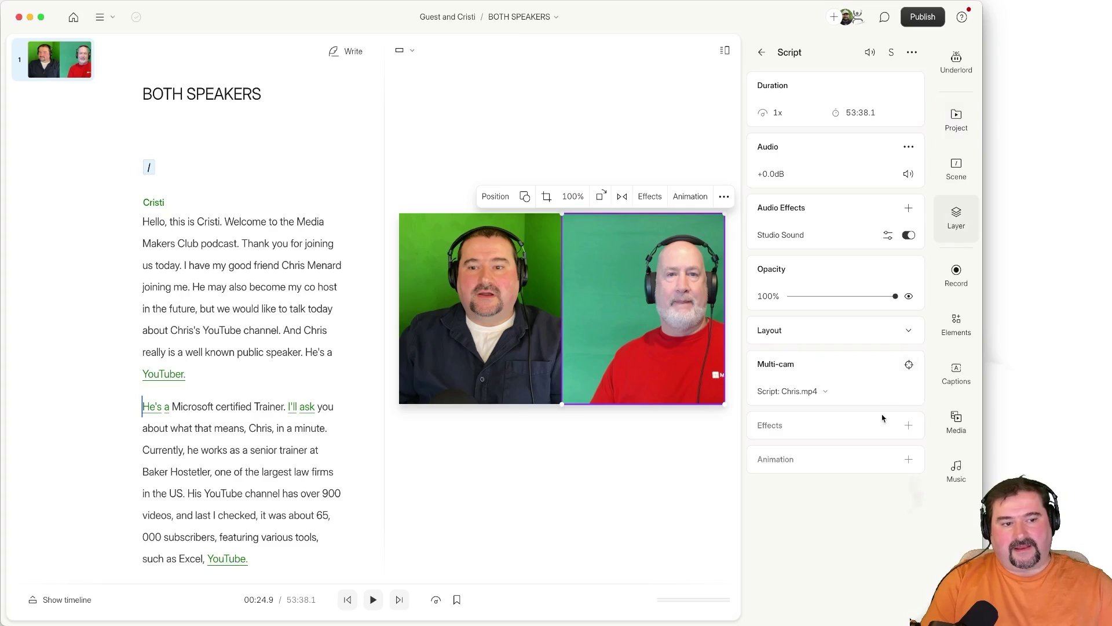
click(907, 426)
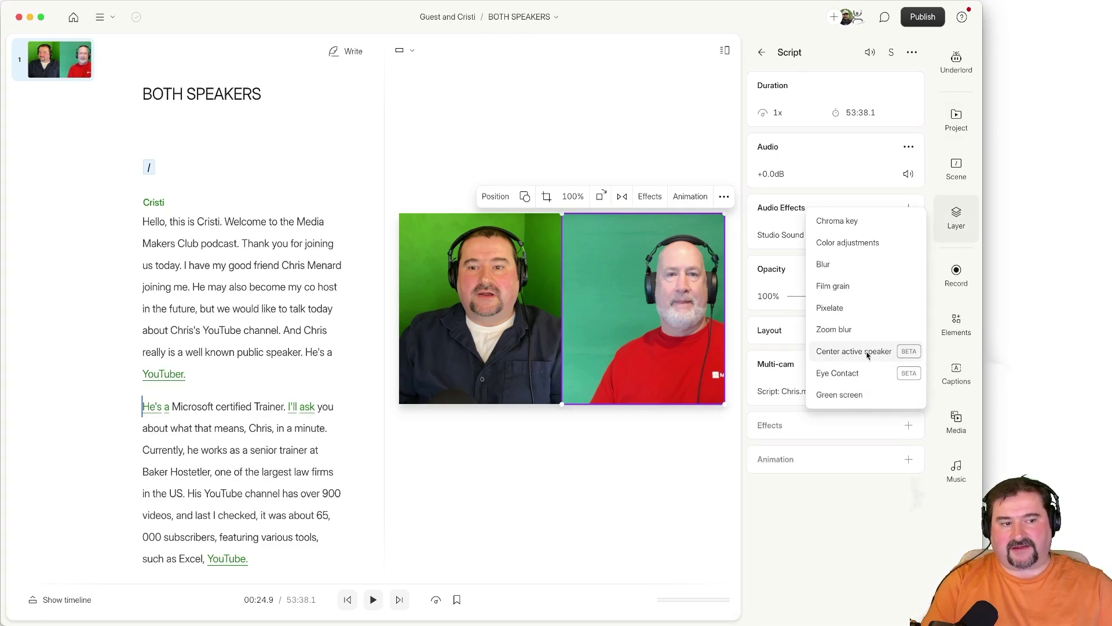
click(838, 527)
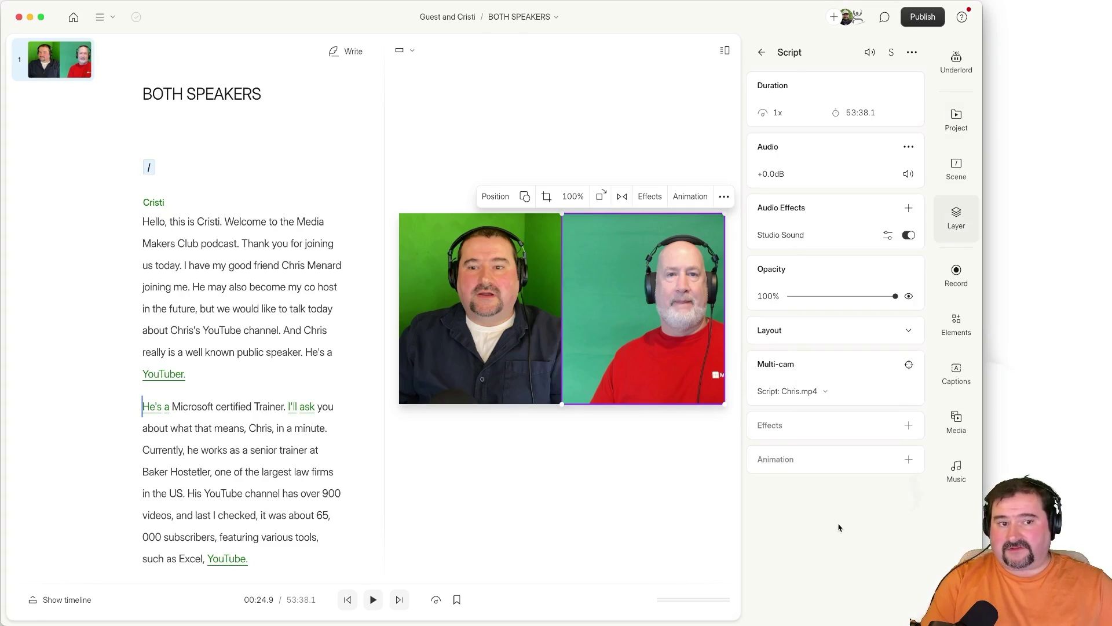
click(957, 63)
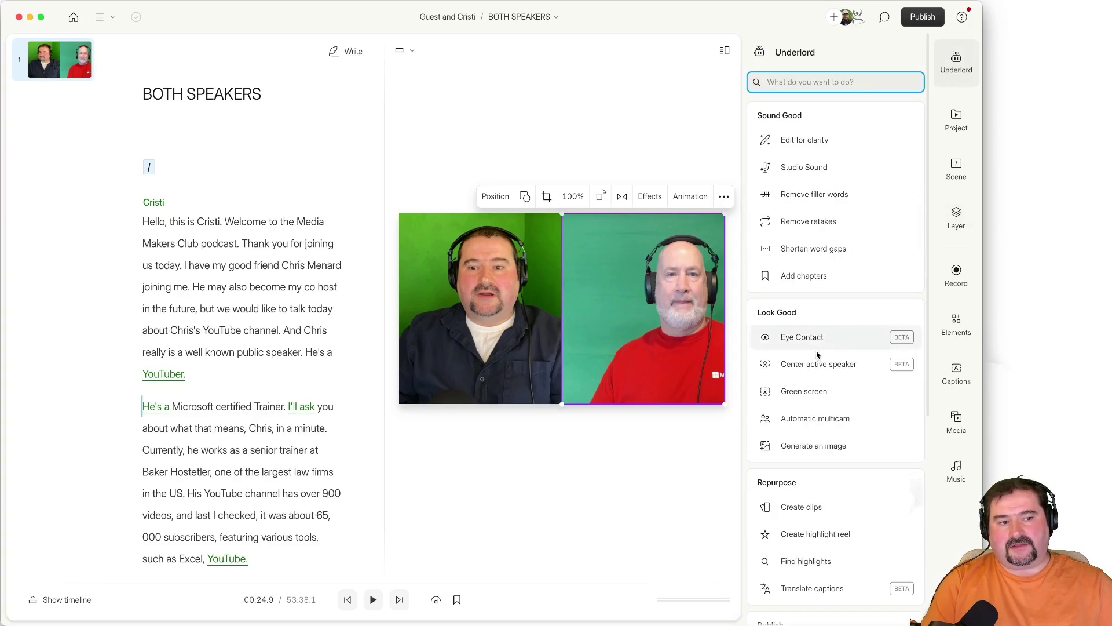
mouse_move(896, 365)
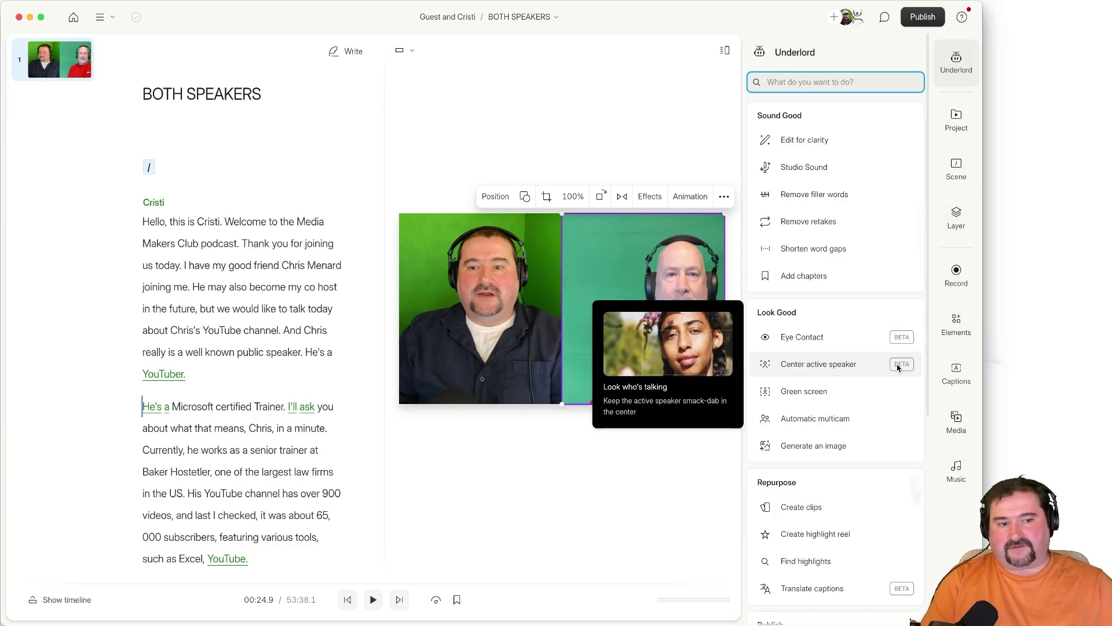
Step: Open Center active speaker from Underlord's Look Good section
click(834, 365)
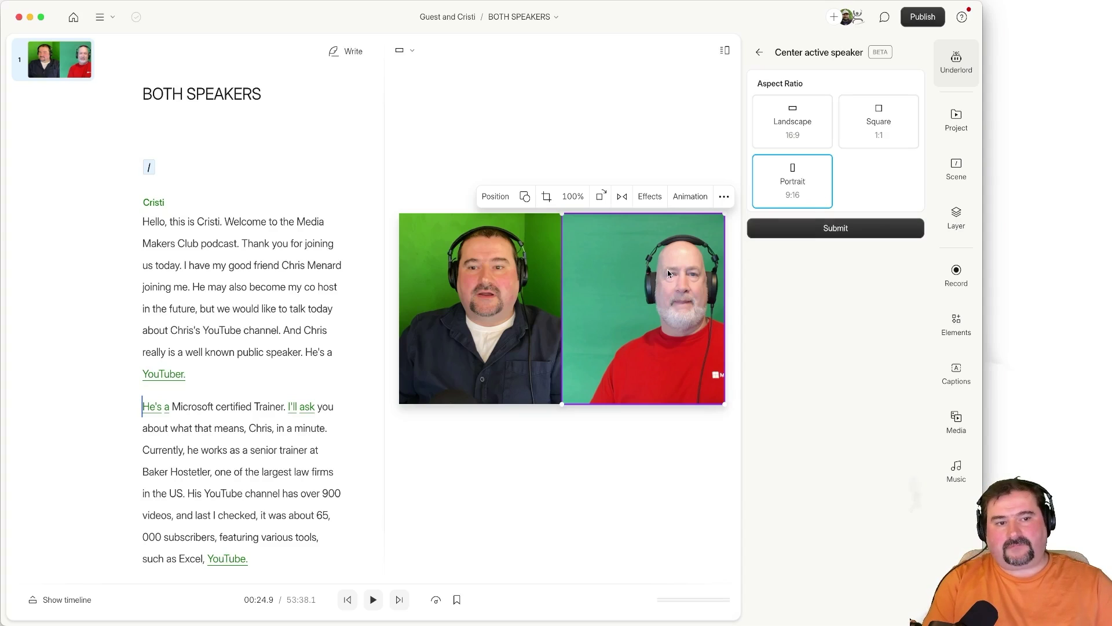
Step: Switch the canvas to Portrait 9:16 and delete the left speaker's clip
click(407, 53)
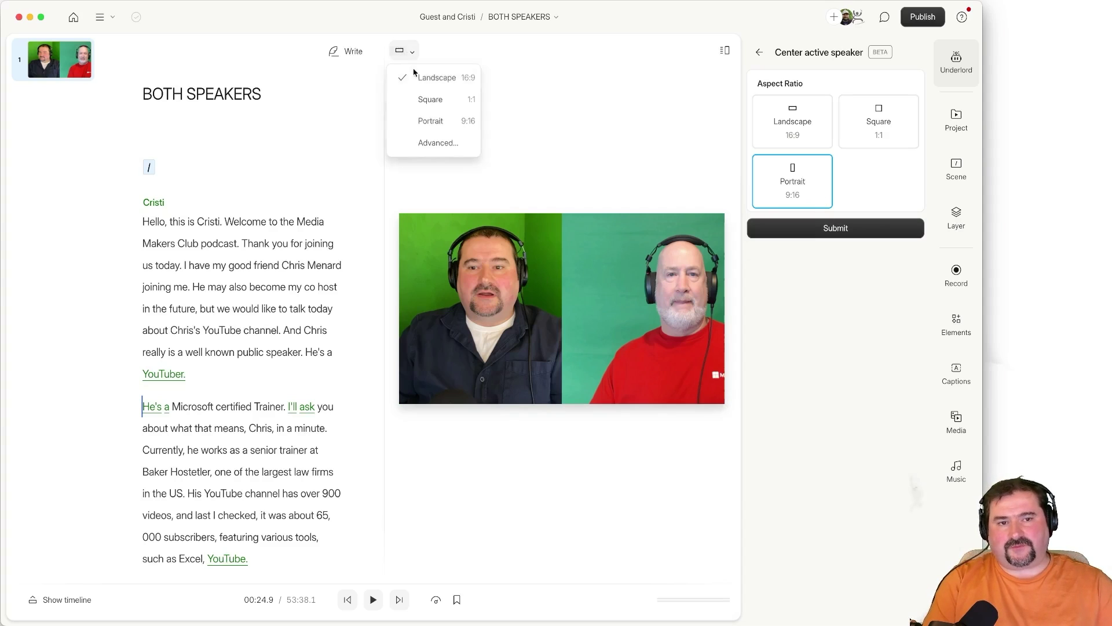
click(421, 125)
click(497, 270)
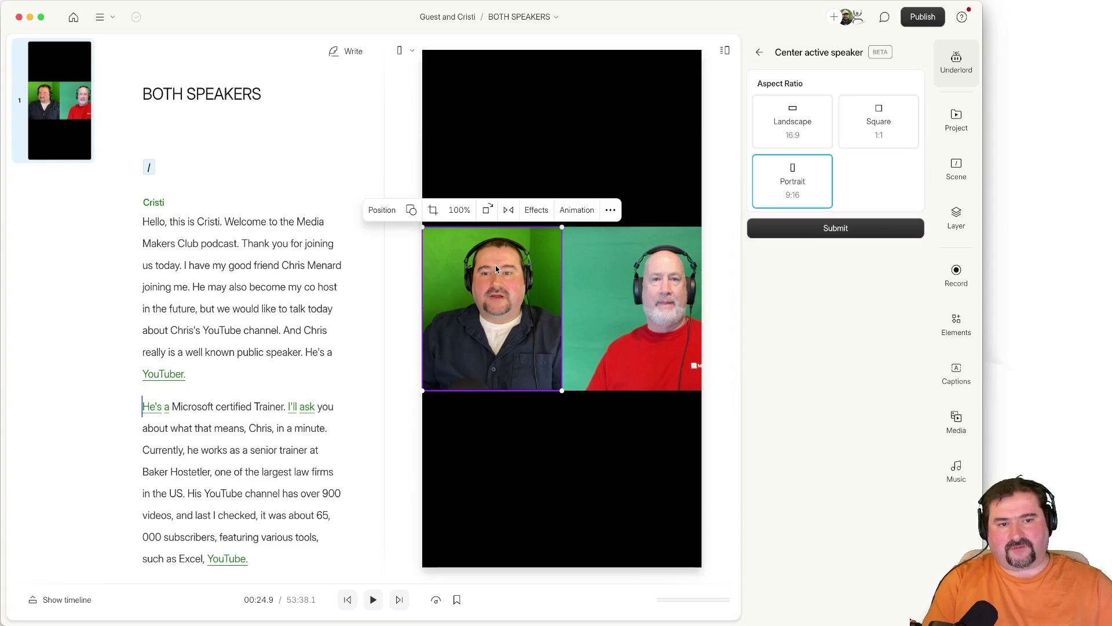
key(Delete)
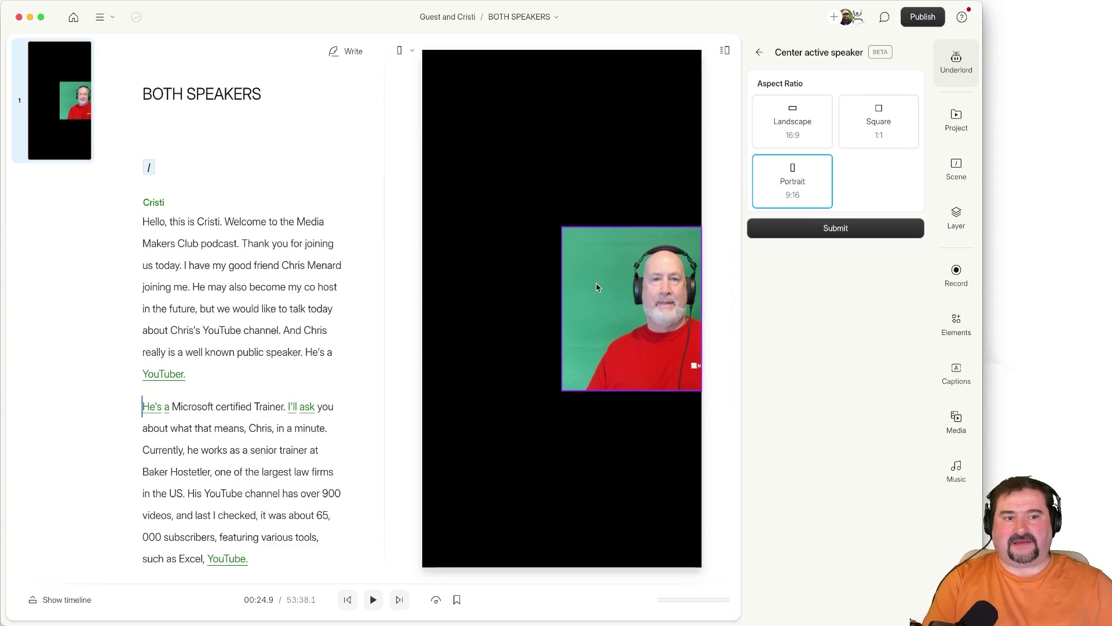
Step: Move Chris's clip to the top and stretch it to fill the portrait canvas
mouse_move(597, 287)
mouse_down()
mouse_move(543, 272)
mouse_move(460, 138)
mouse_up()
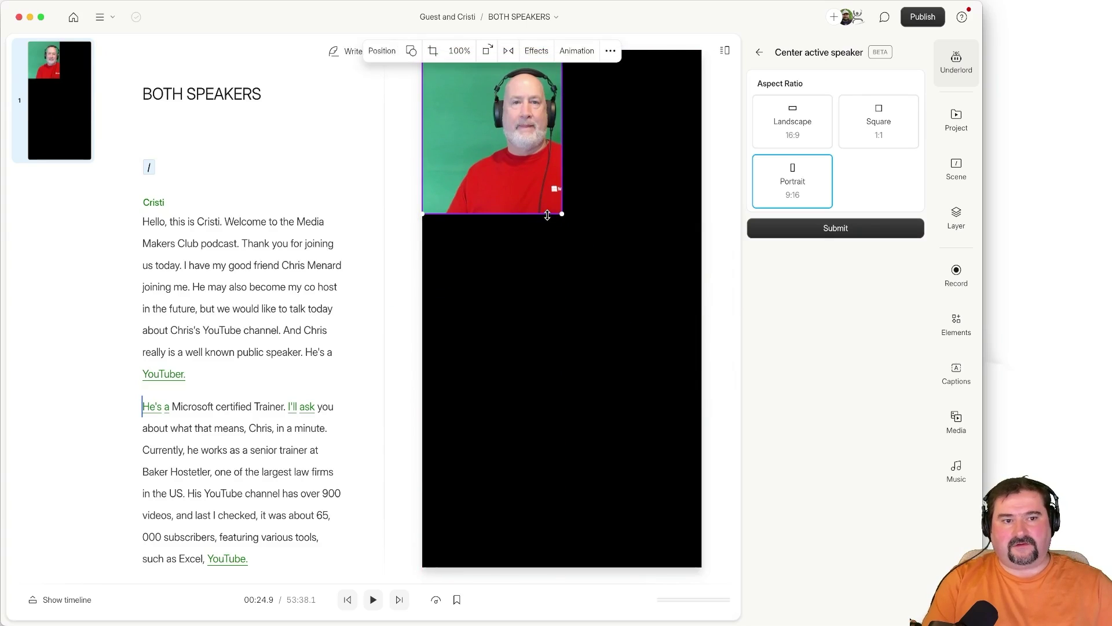
drag(544, 215, 522, 566)
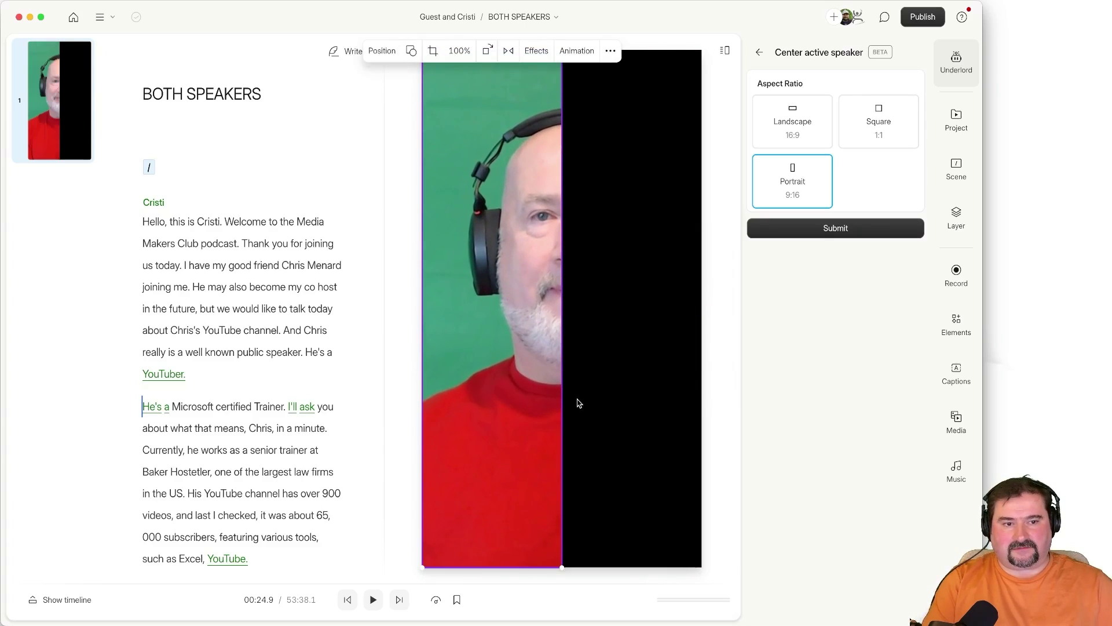
drag(565, 378, 701, 378)
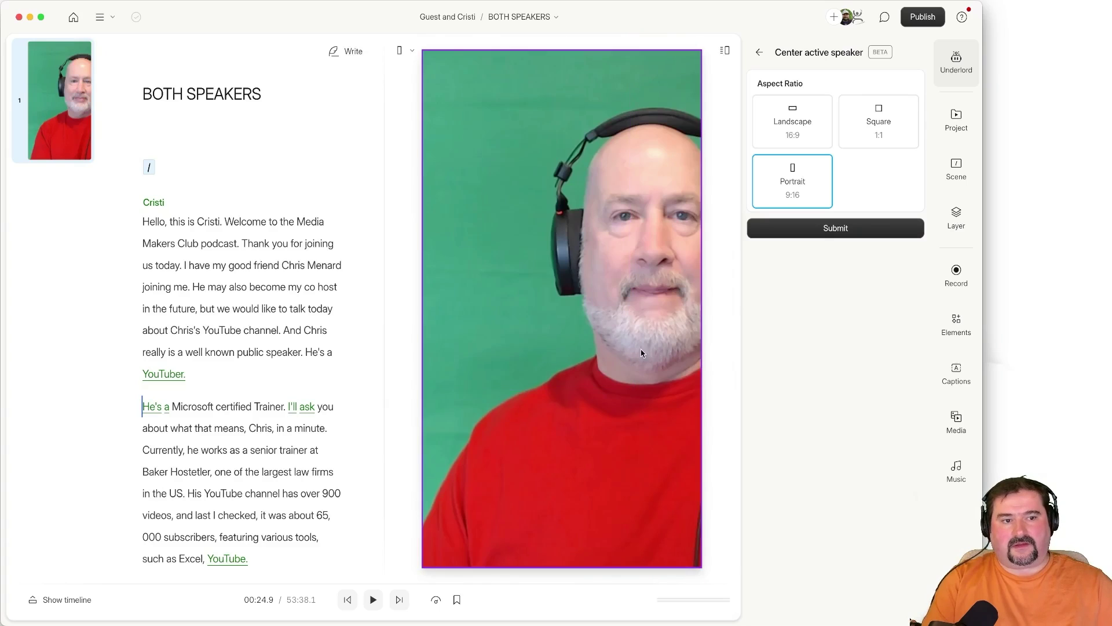
mouse_move(655, 351)
mouse_down()
mouse_move(607, 350)
mouse_move(646, 343)
mouse_move(628, 337)
mouse_up()
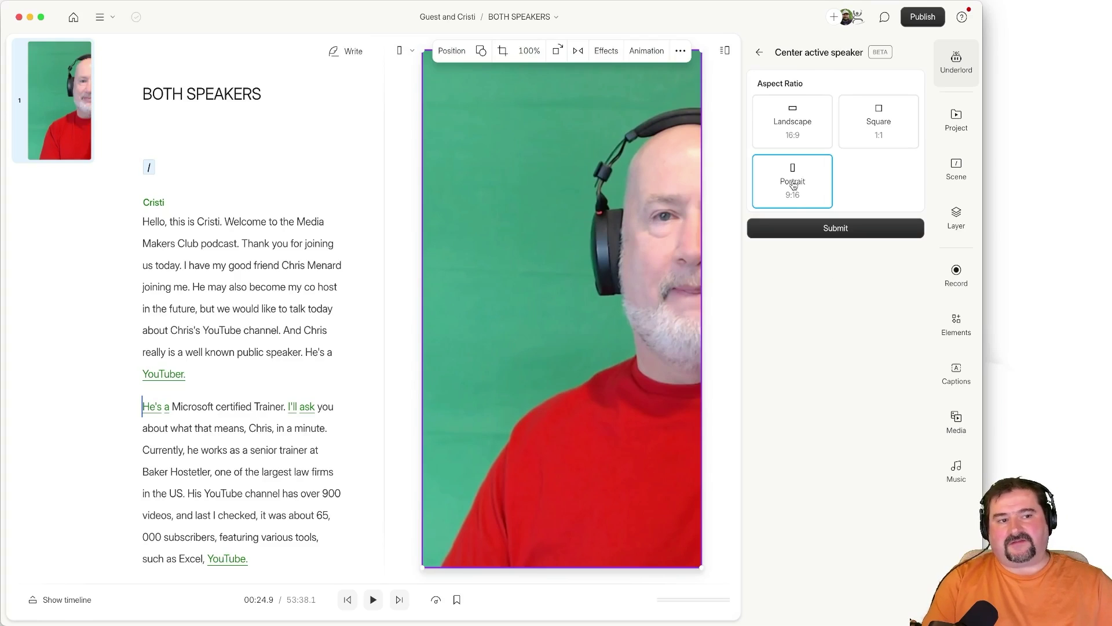
Step: Submit Center active speaker in Portrait 9:16 and toggle the effect under Effects
click(840, 228)
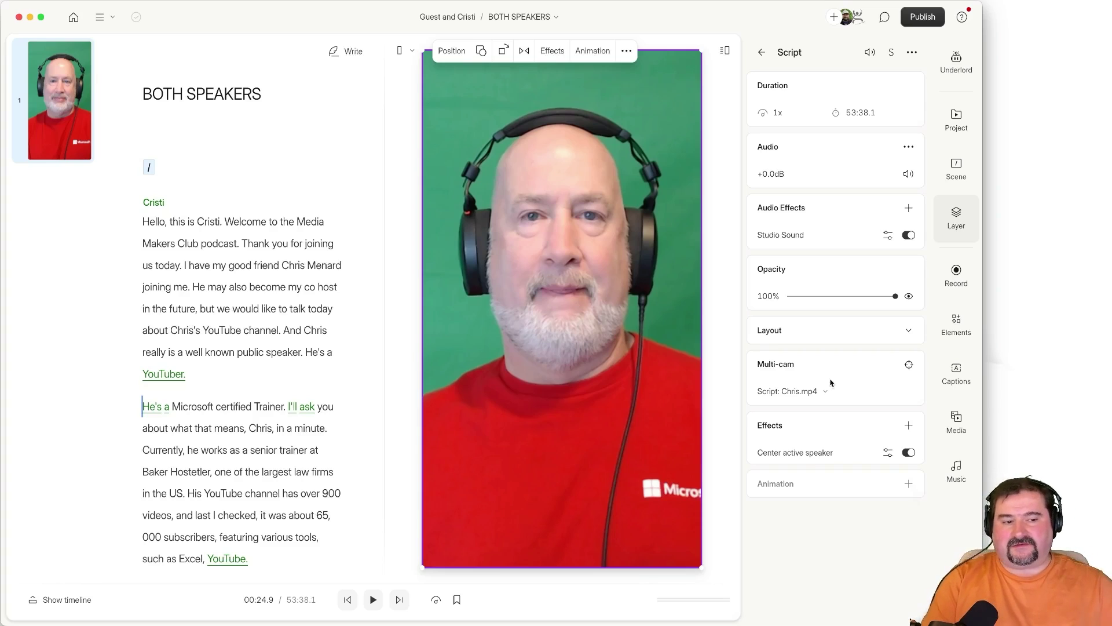
click(907, 453)
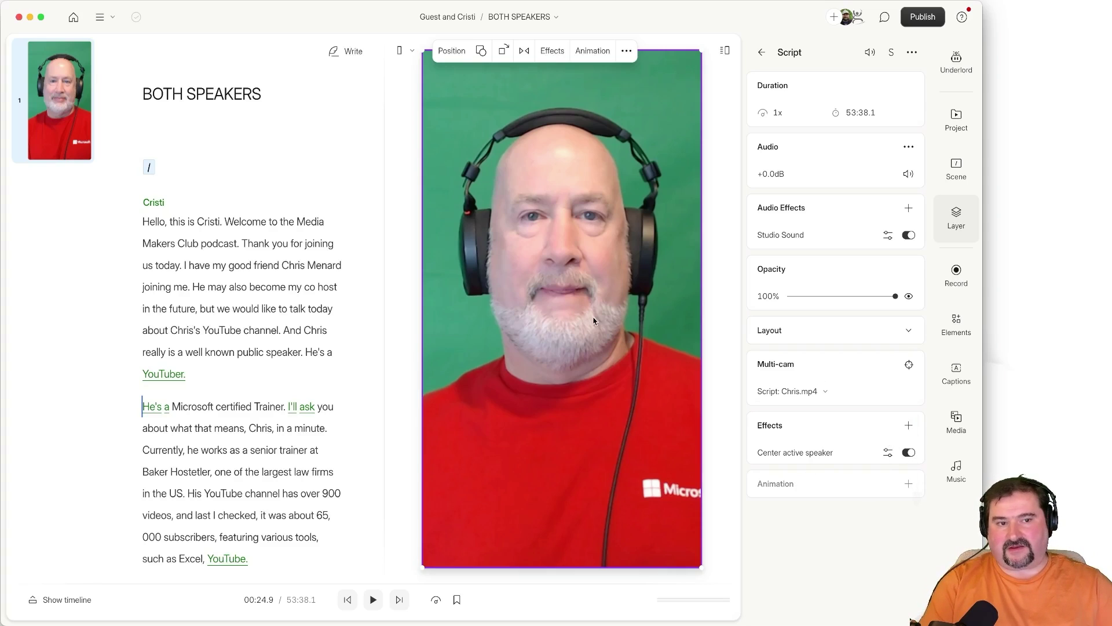
Step: Reselect Chris's video, shrink it, and move it down and right
click(420, 278)
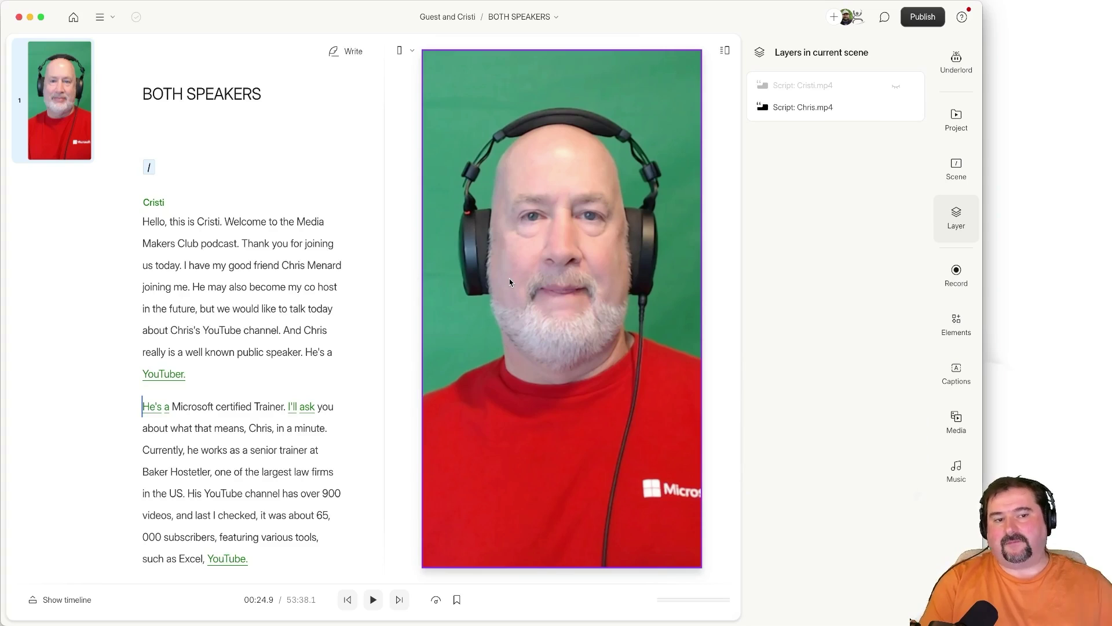
click(549, 261)
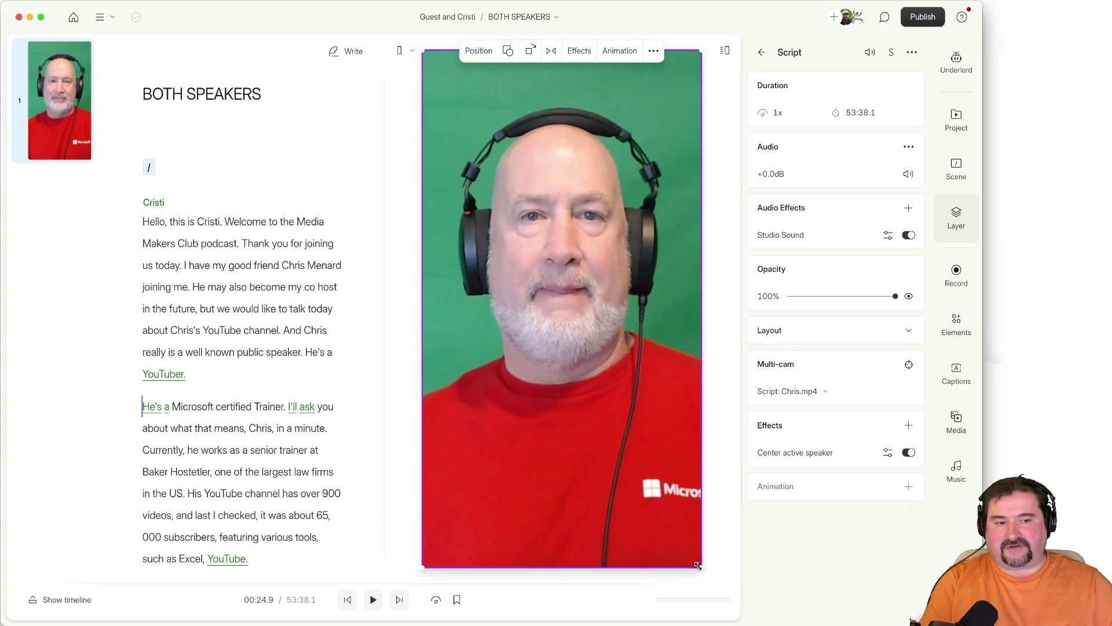
drag(697, 565, 620, 405)
drag(452, 290, 491, 329)
Step: Widen the smaller video, pull in its left side, and raise its bottom edge
mouse_move(649, 308)
mouse_down()
mouse_move(741, 324)
mouse_move(620, 341)
mouse_up()
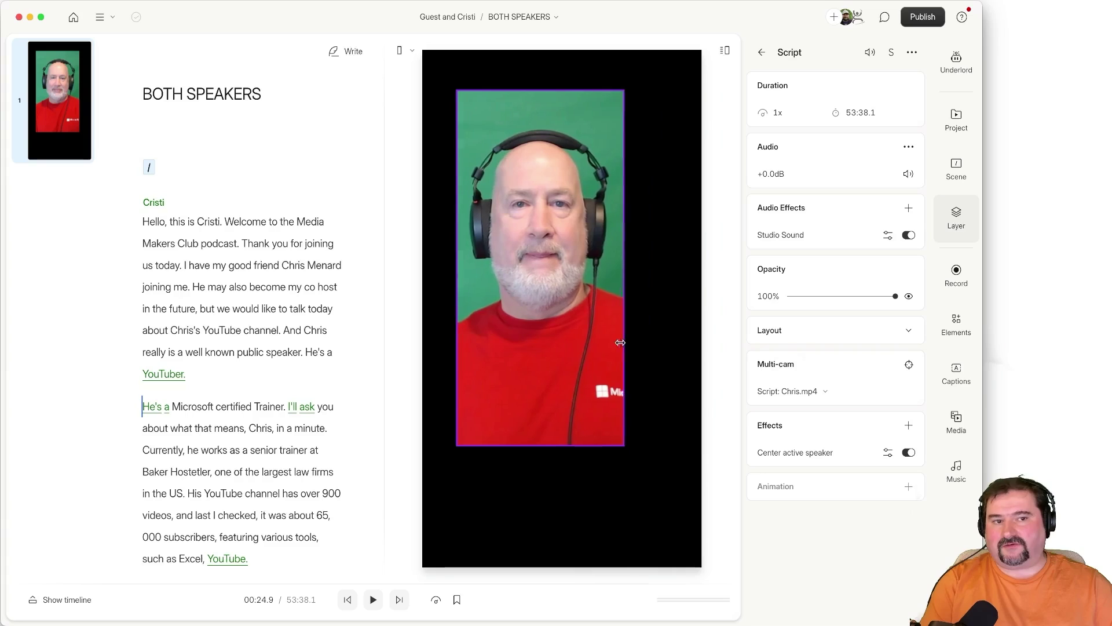
drag(619, 341, 653, 343)
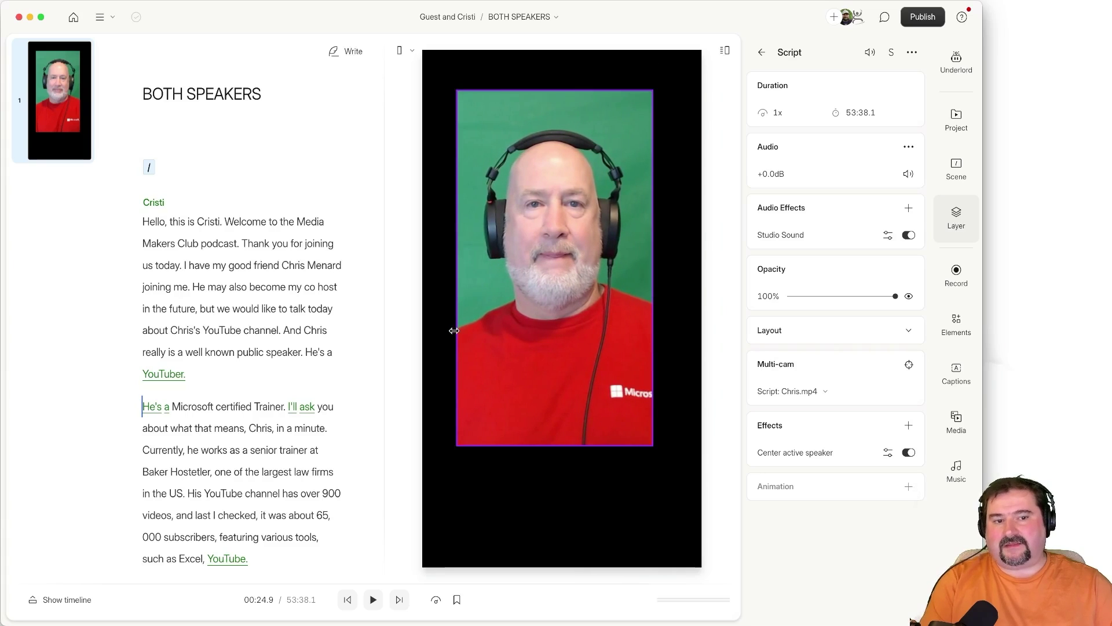
drag(454, 331, 480, 331)
mouse_move(555, 445)
mouse_down()
mouse_move(555, 264)
mouse_move(560, 374)
mouse_up()
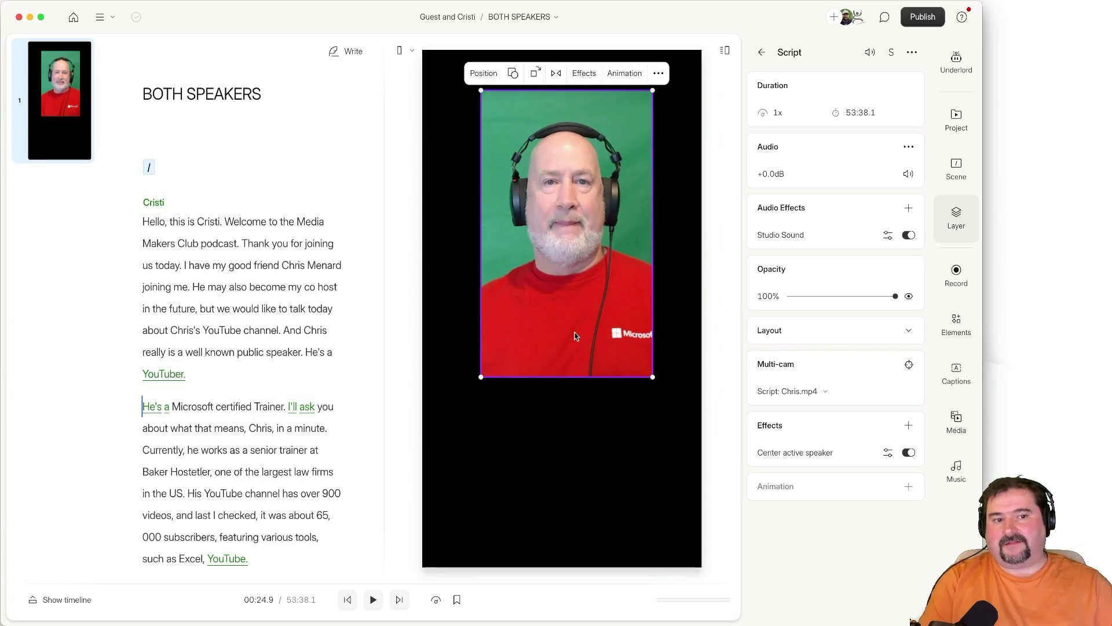
Step: Jump through the intro, bio and early questions to check Chris stays centred
click(218, 405)
click(233, 452)
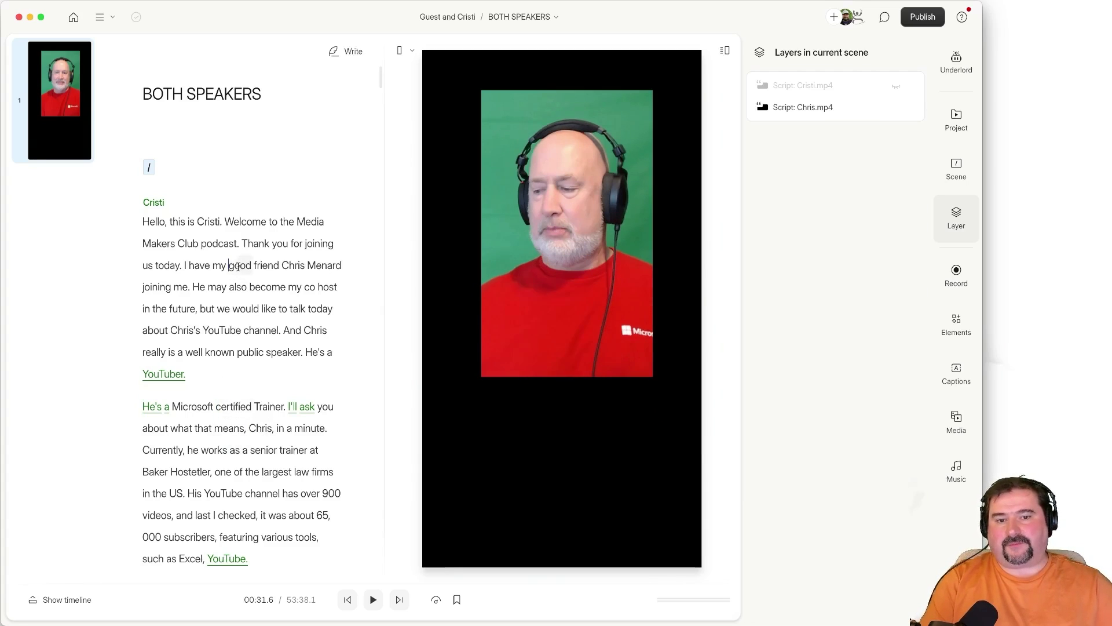
click(258, 266)
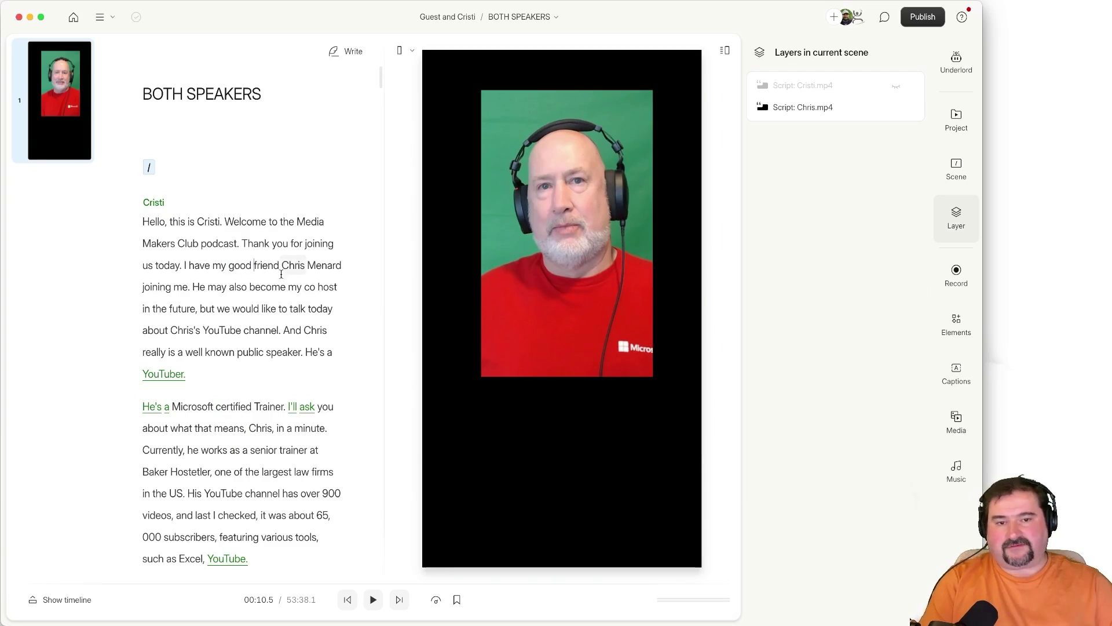
scroll(280, 274, down, 5)
scroll(263, 409, down, 4)
click(263, 418)
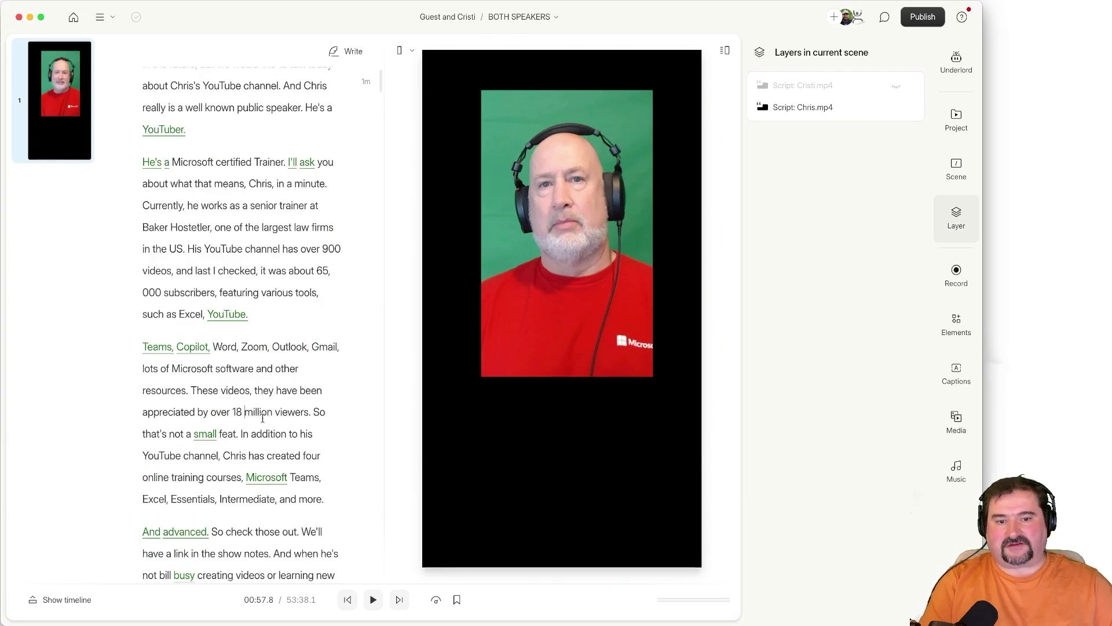
scroll(262, 418, down, 1)
click(258, 423)
click(243, 469)
scroll(241, 460, down, 3)
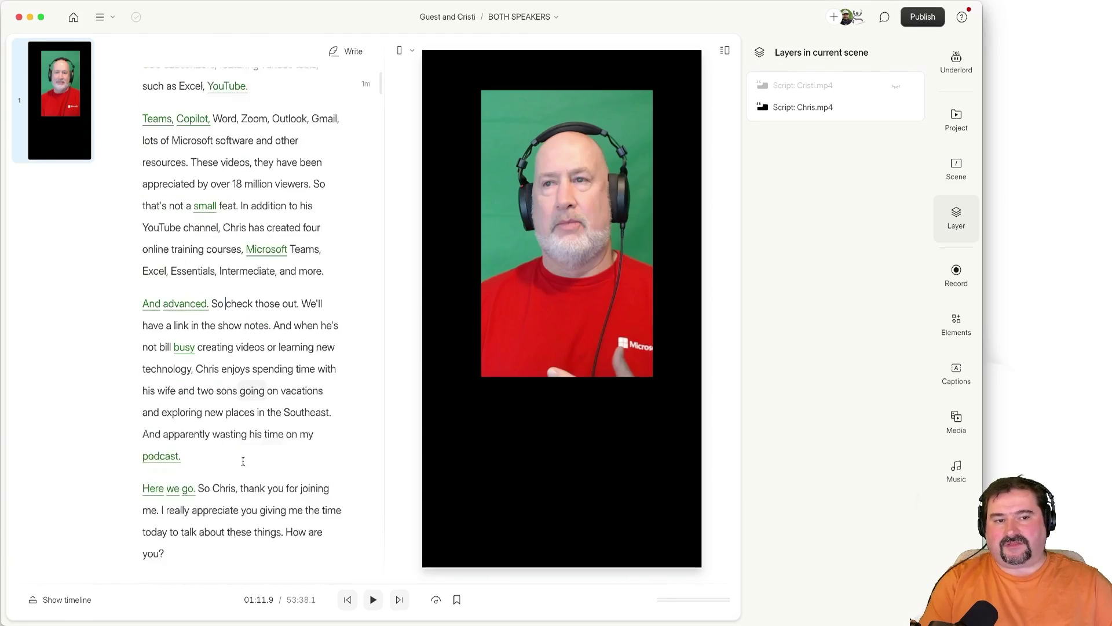
scroll(231, 452, down, 1)
click(231, 449)
scroll(226, 432, down, 3)
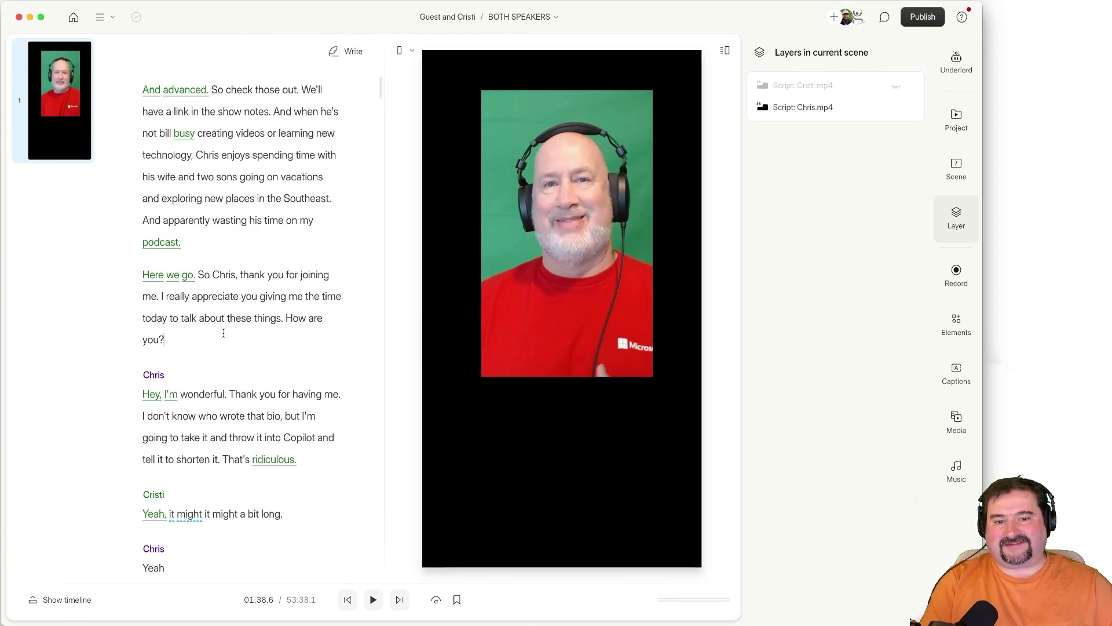
scroll(211, 360, down, 5)
scroll(213, 400, down, 1)
click(216, 432)
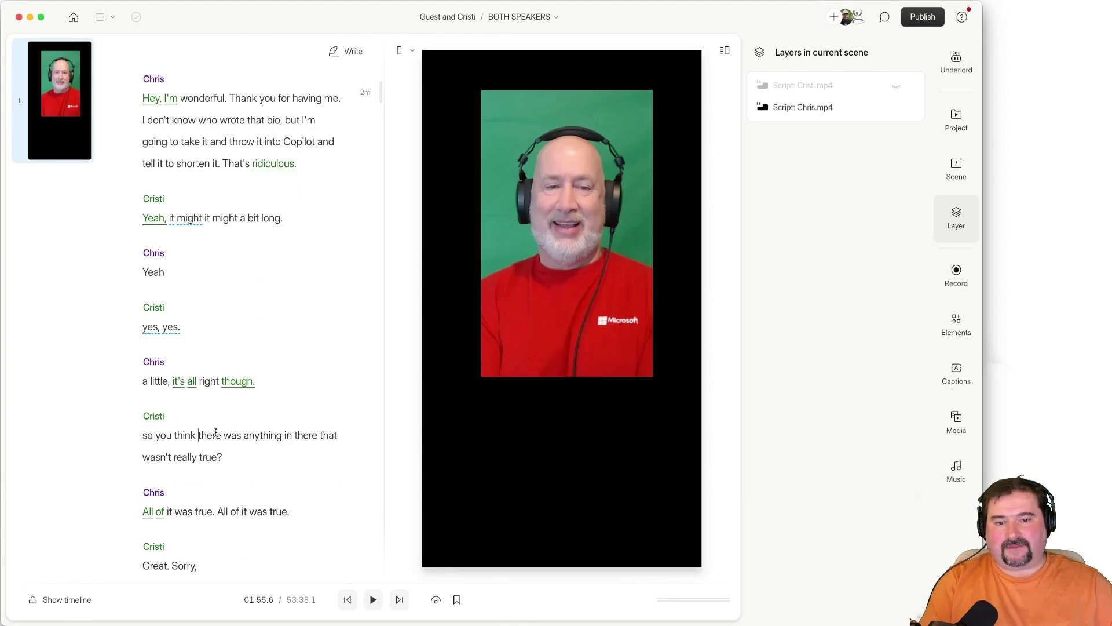
scroll(216, 432, down, 6)
click(215, 450)
scroll(216, 458, down, 7)
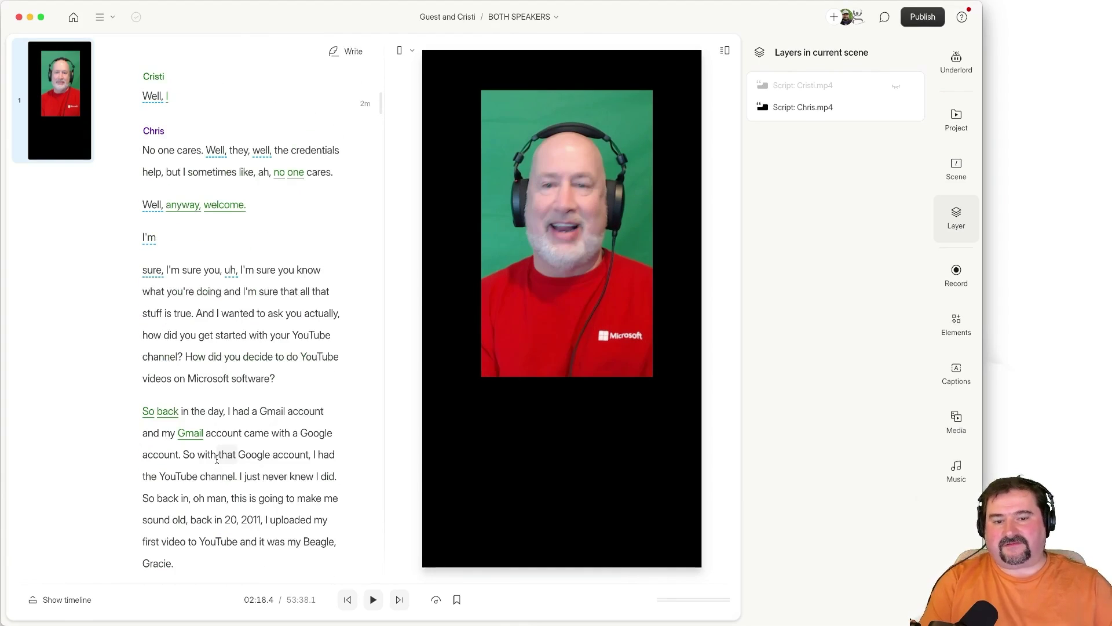
Step: Check framing at the monetization and pandemic-growth lines, then stretch Chris's video to fill the canvas
click(216, 458)
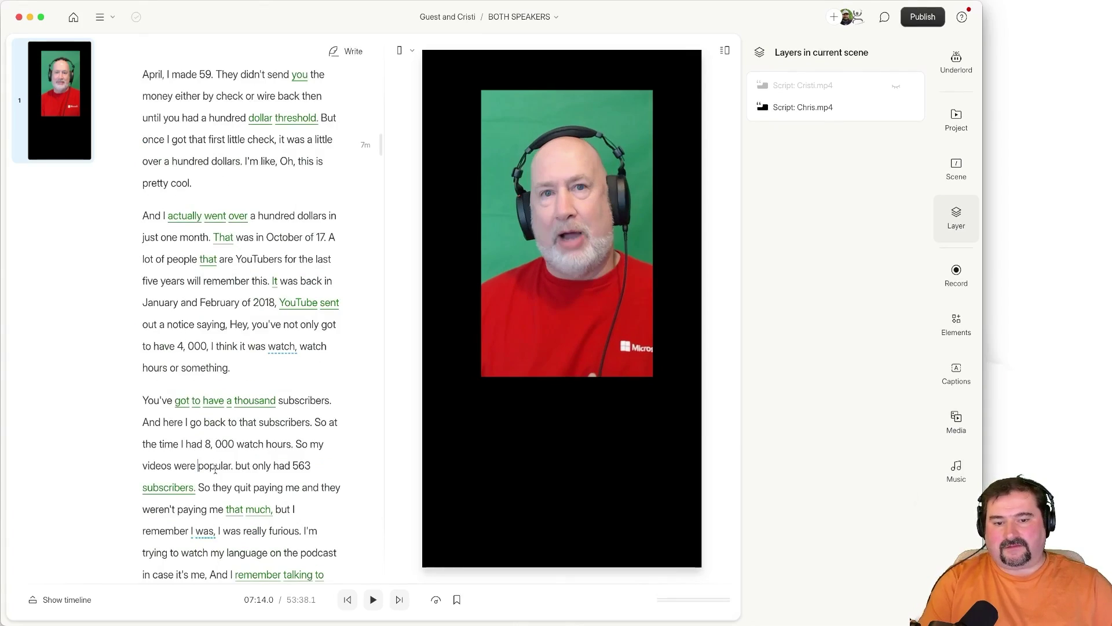
scroll(215, 470, down, 5)
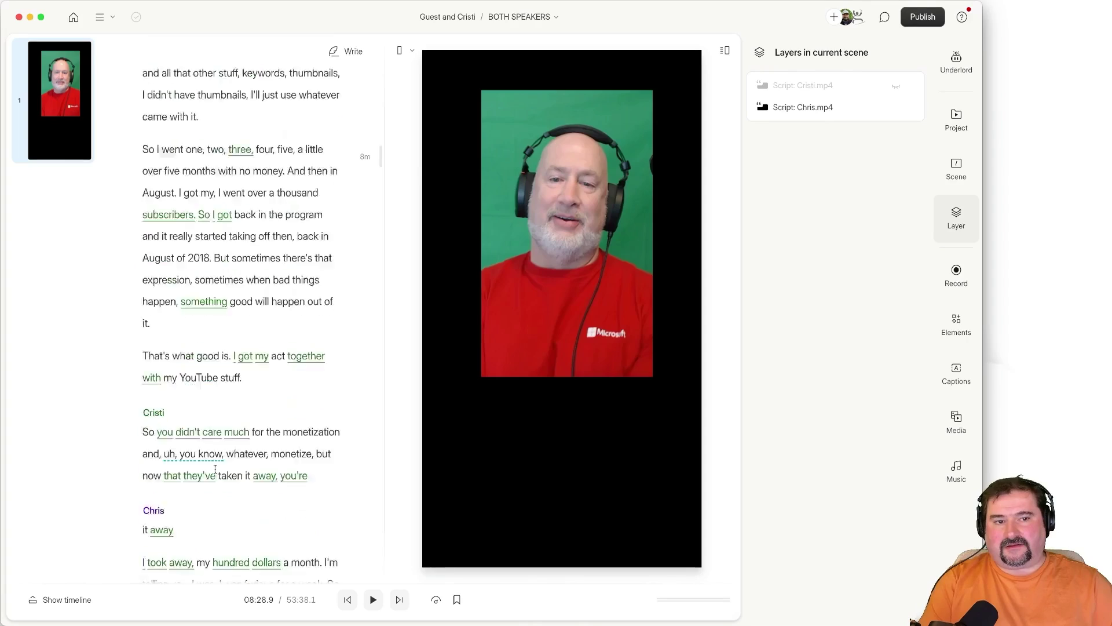
scroll(215, 470, down, 5)
click(214, 470)
scroll(215, 469, down, 2)
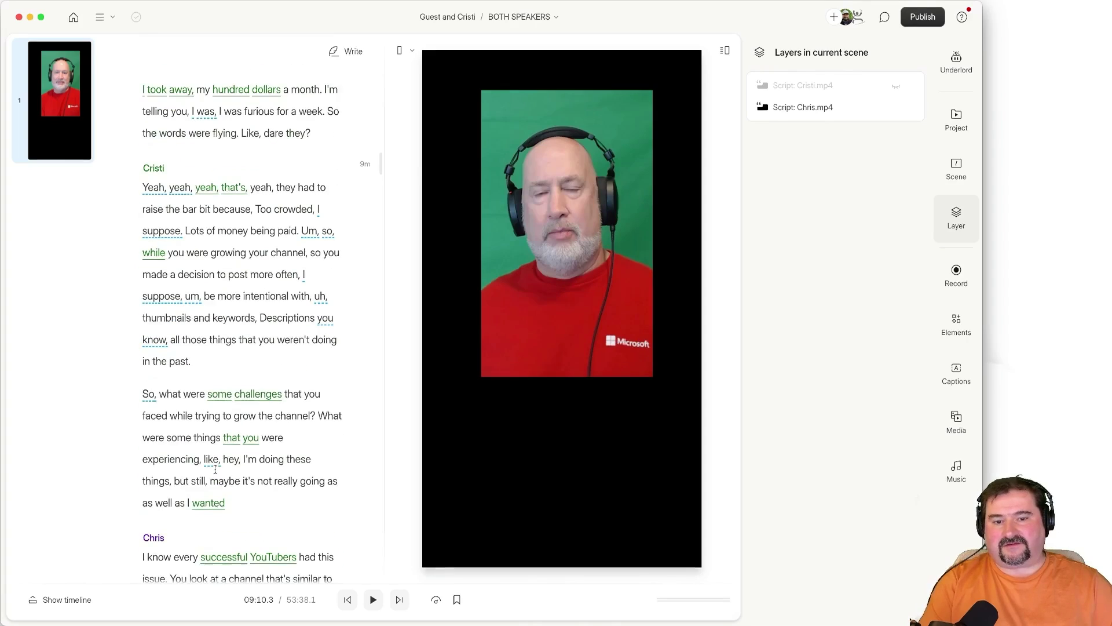
click(214, 469)
scroll(215, 469, down, 5)
click(214, 470)
scroll(215, 469, down, 4)
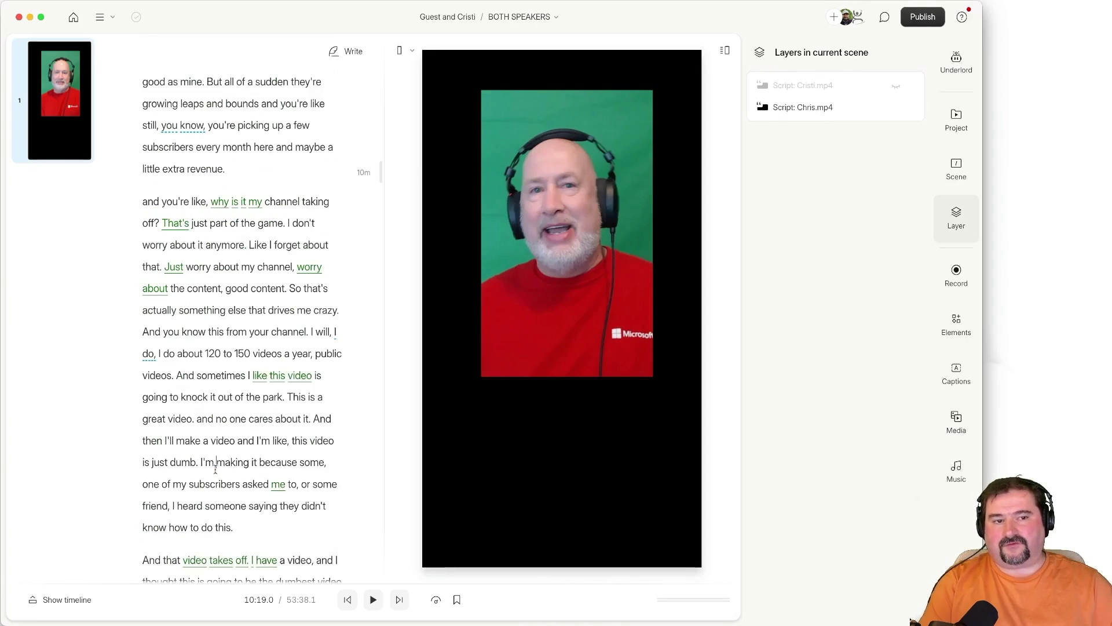
scroll(215, 469, down, 5)
scroll(215, 470, down, 1)
scroll(215, 469, down, 5)
scroll(215, 470, down, 2)
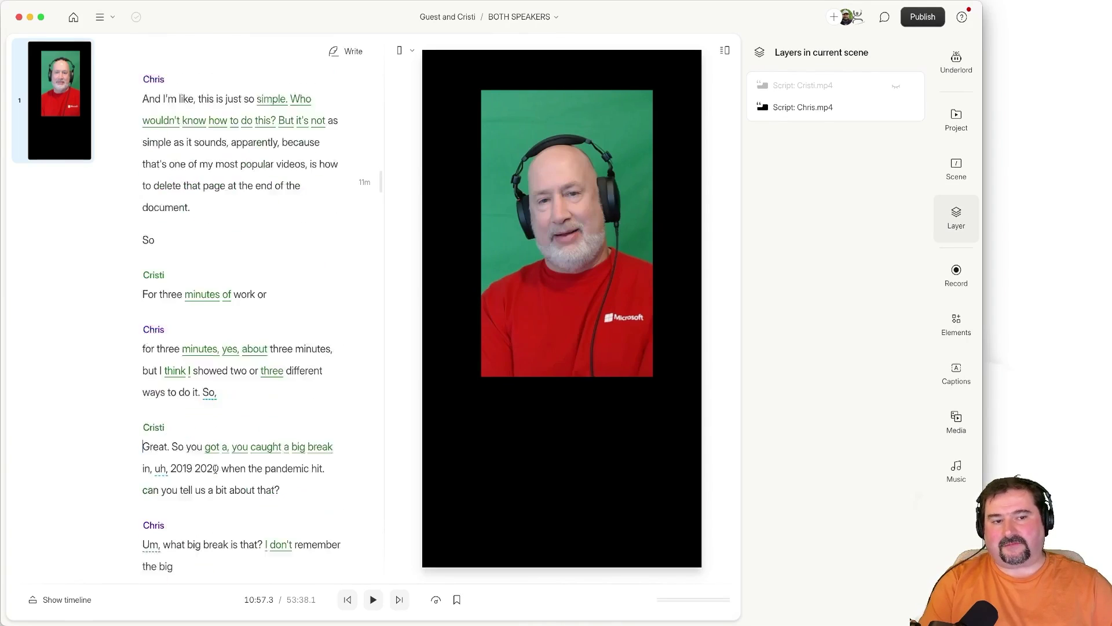
scroll(215, 469, down, 3)
click(215, 469)
scroll(215, 470, down, 5)
click(536, 243)
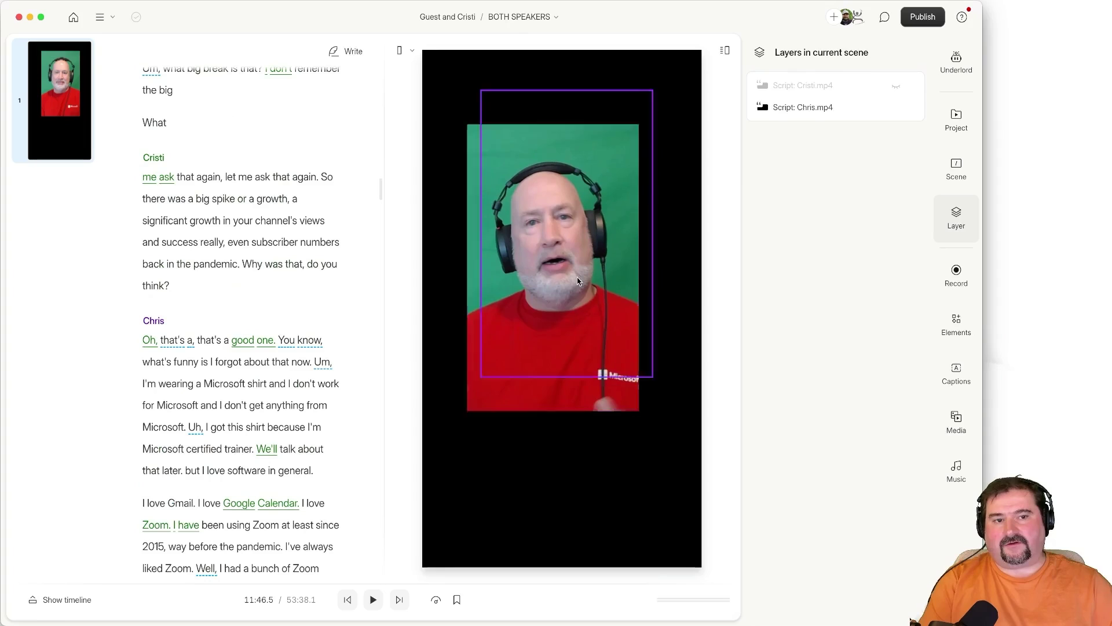
mouse_move(601, 336)
mouse_down()
mouse_move(700, 527)
mouse_move(671, 564)
mouse_up()
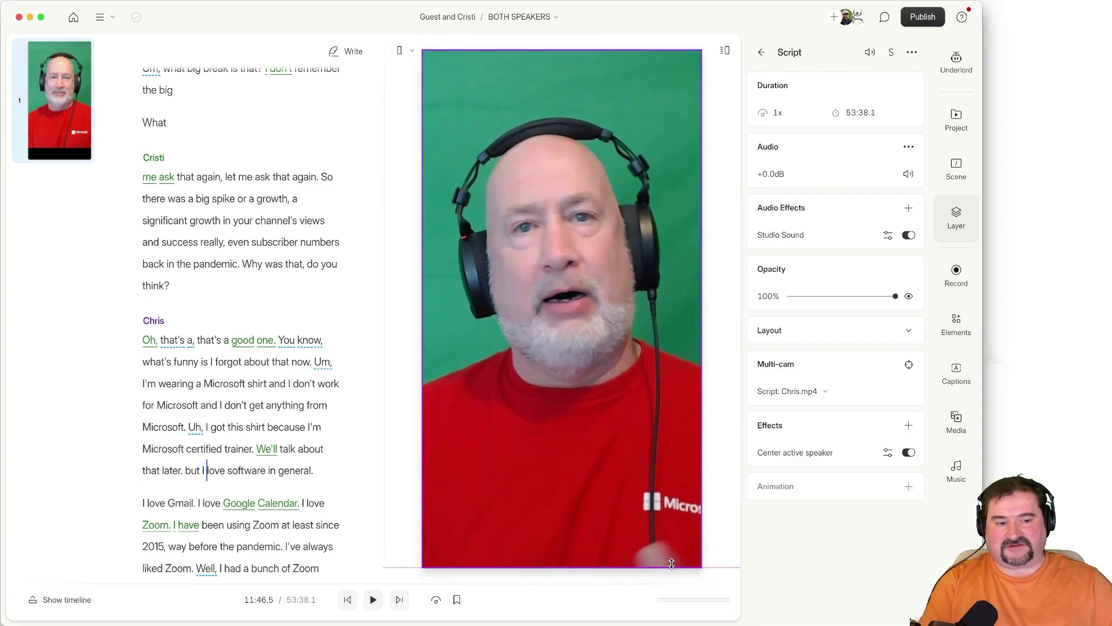